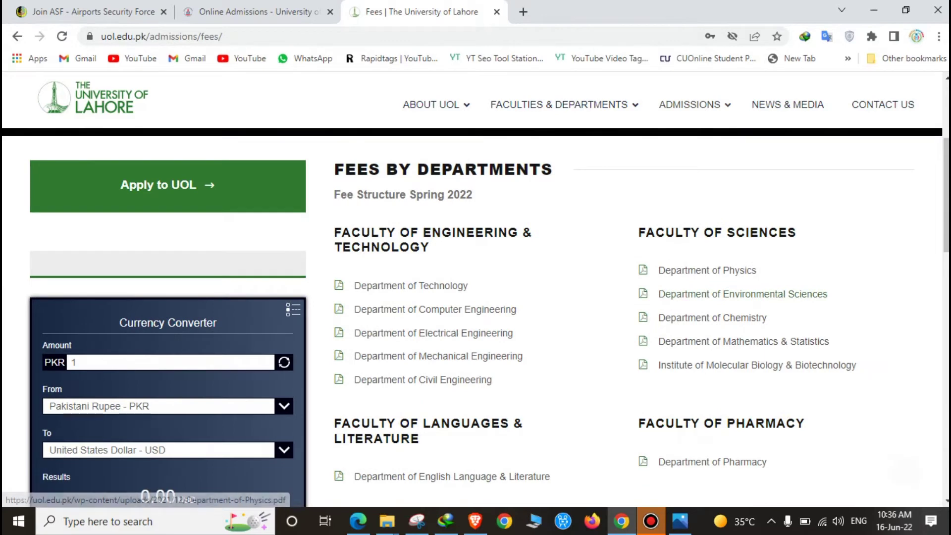
Scroll the faculty fee lists, open the Department of Pharmacy fee PDF, and return to the Fees page.
{"action": "scroll", "coordinate": [475, 317], "scroll_direction": "down", "scroll_amount": 2}
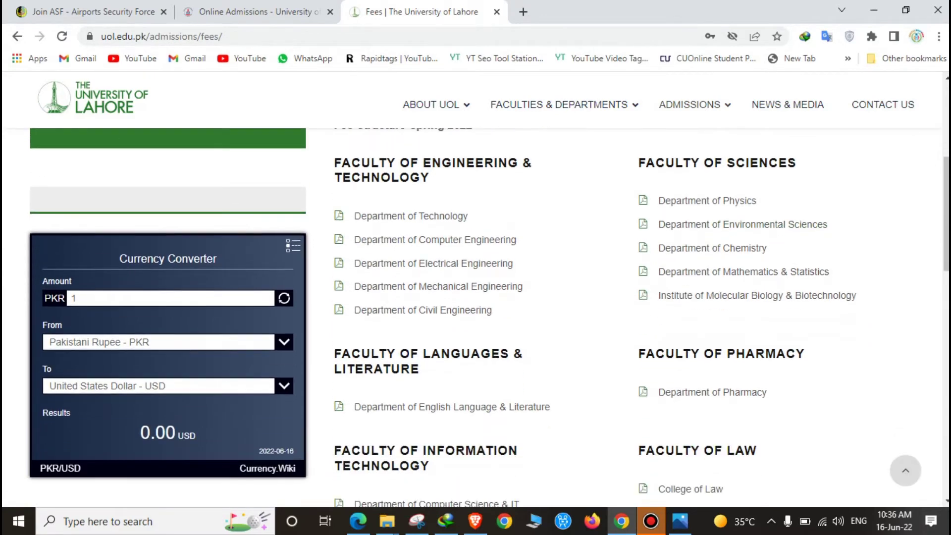
{"action": "scroll", "coordinate": [743, 476], "scroll_direction": "up", "scroll_amount": 4}
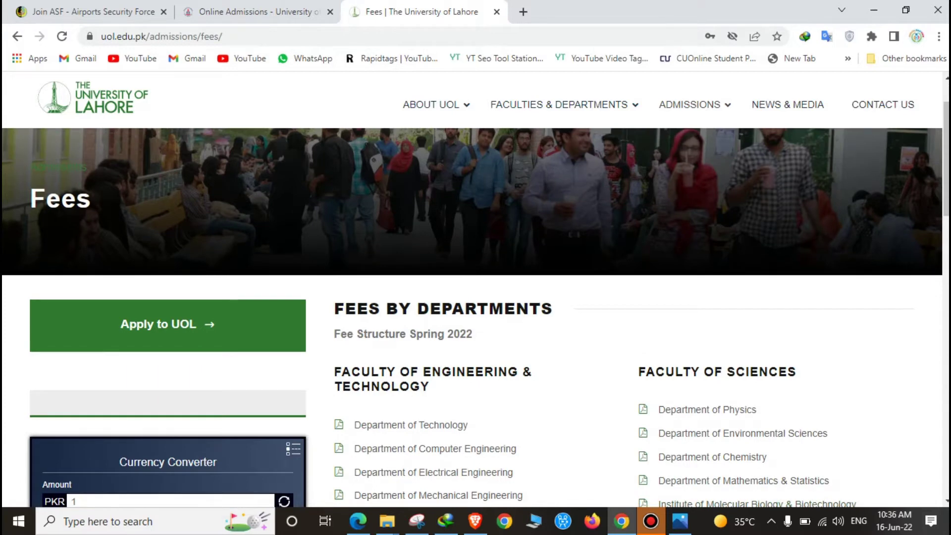
{"action": "scroll", "coordinate": [496, 297], "scroll_direction": "down", "scroll_amount": 5}
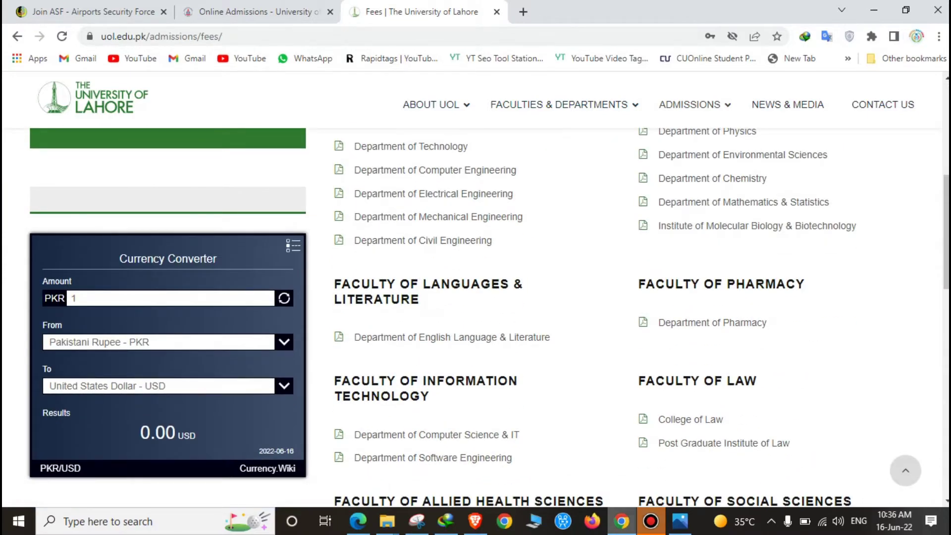
{"action": "left_click", "coordinate": [650, 521]}
{"action": "left_click", "coordinate": [650, 521]}
{"action": "left_click", "coordinate": [358, 521]}
{"action": "key", "text": "alt+Tab"}
{"action": "scroll", "coordinate": [475, 287], "scroll_direction": "up", "scroll_amount": 5}
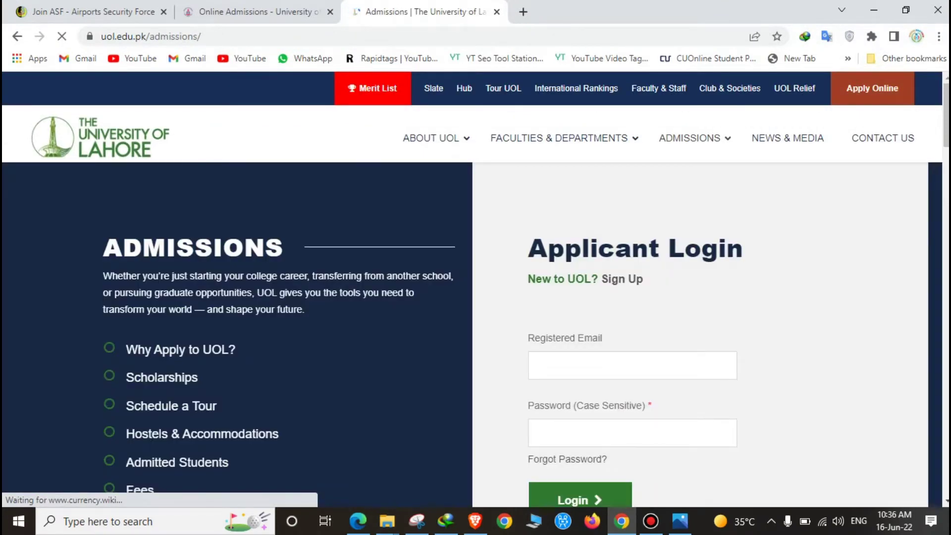
Open the new applicant Sign Up form from the Admissions page.
{"action": "scroll", "coordinate": [475, 290], "scroll_direction": "down", "scroll_amount": 3}
{"action": "scroll", "coordinate": [475, 290], "scroll_direction": "up", "scroll_amount": 3}
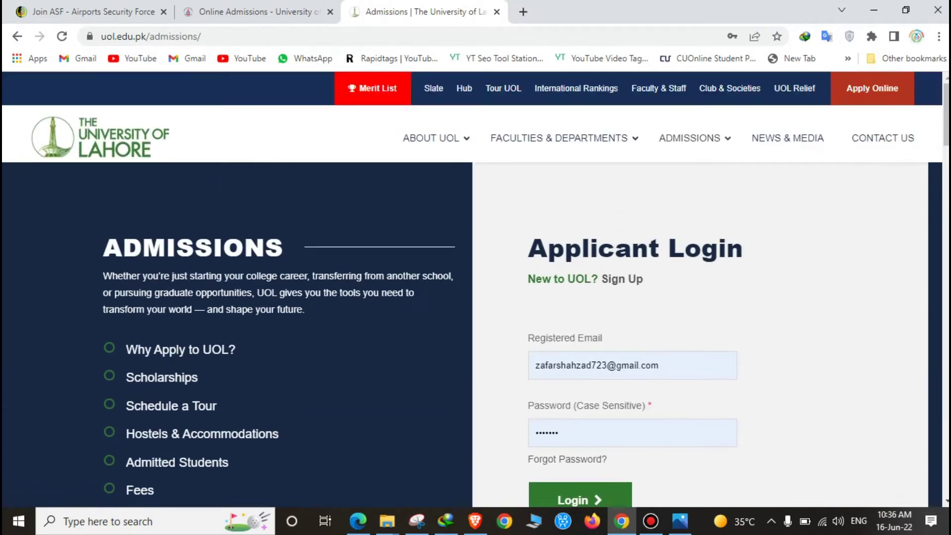
{"action": "key", "text": "Return"}
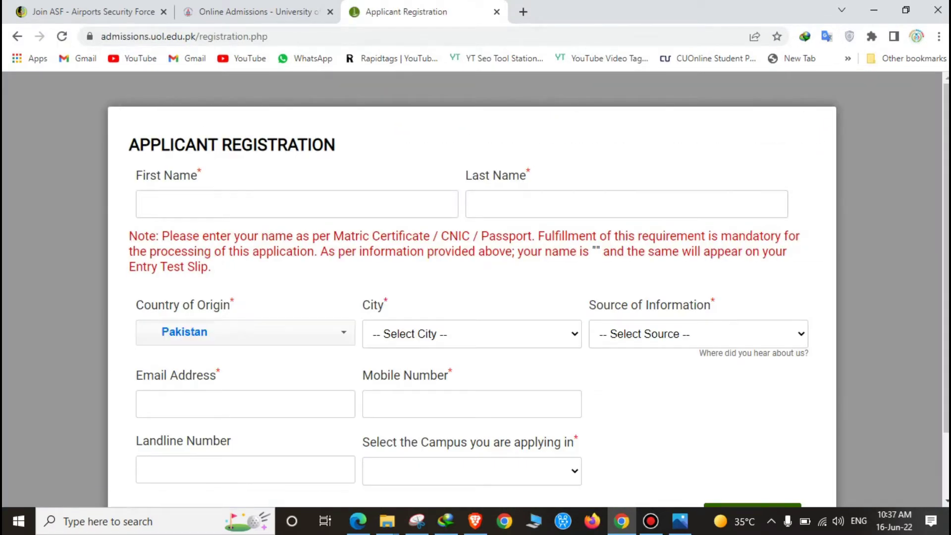
Go back to the Applicant Login form and sign in with the saved credentials.
{"action": "scroll", "coordinate": [475, 290], "scroll_direction": "down", "scroll_amount": 2}
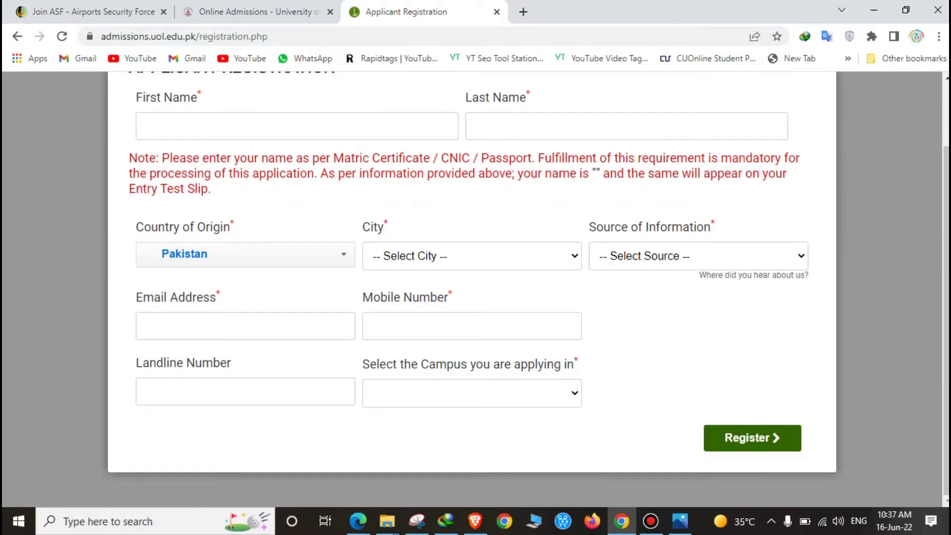
{"action": "left_click", "coordinate": [17, 36]}
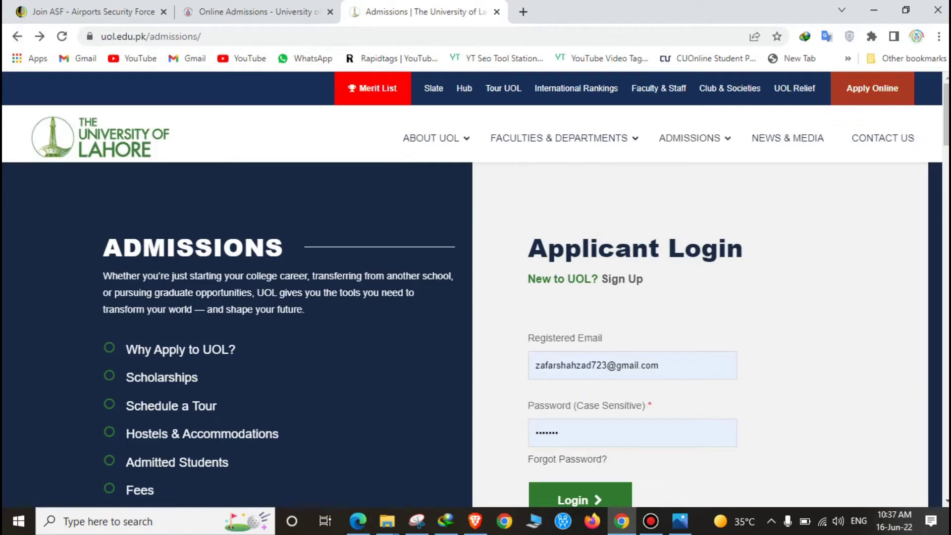
{"action": "scroll", "coordinate": [475, 290], "scroll_direction": "down", "scroll_amount": 3}
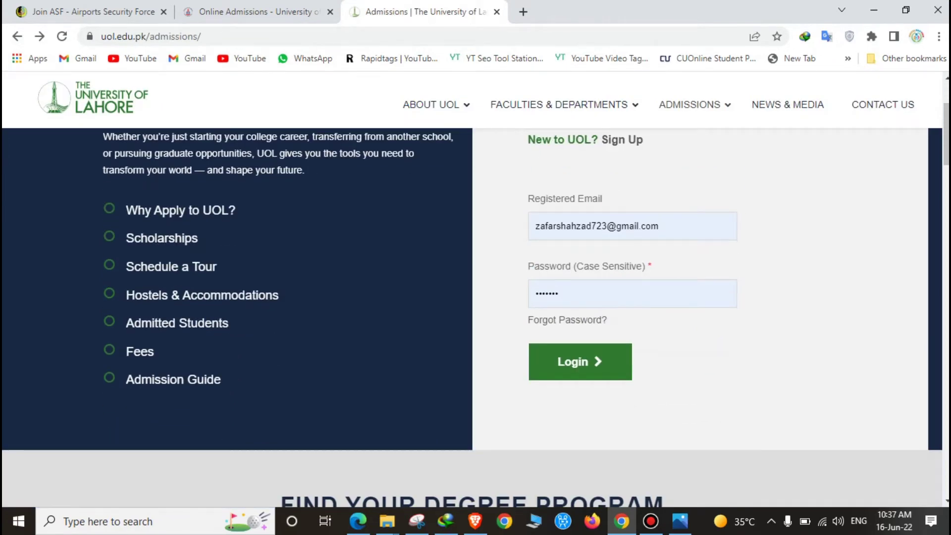
{"action": "key", "text": "Return"}
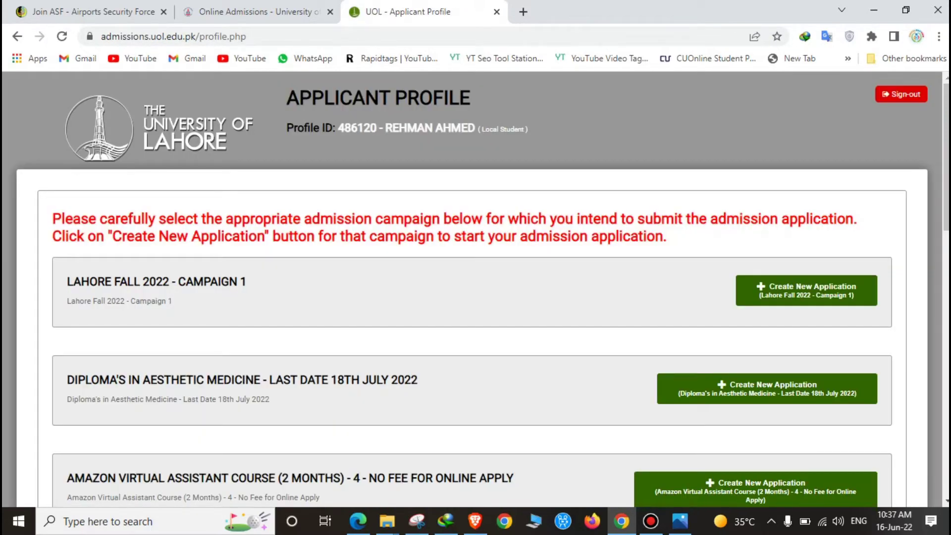
Start a Lahore Fall 2022 Campaign 1 application and browse the Bachelors, Masters(MA) and MS/M.Phil degree levels.
{"action": "left_click", "coordinate": [806, 290]}
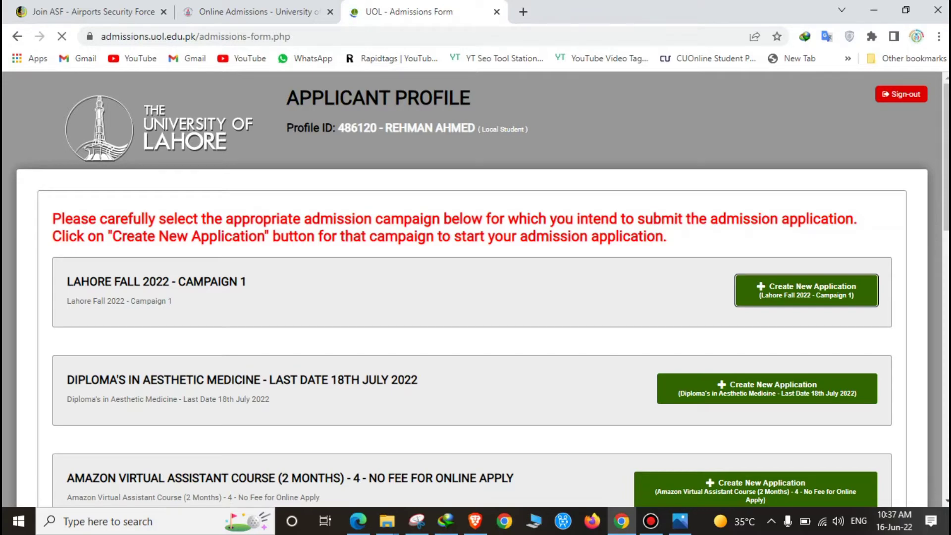
{"action": "scroll", "coordinate": [476, 290], "scroll_direction": "down", "scroll_amount": 5}
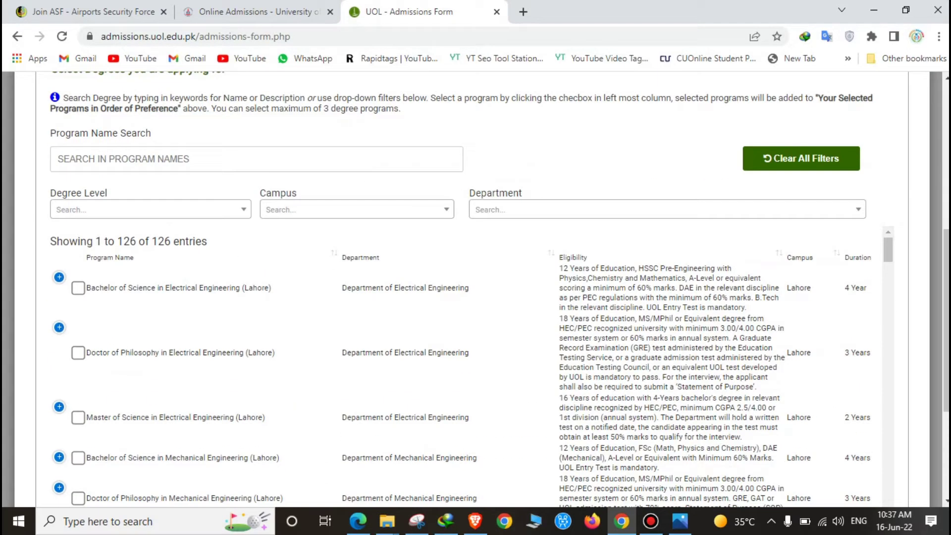
{"action": "left_click", "coordinate": [149, 209]}
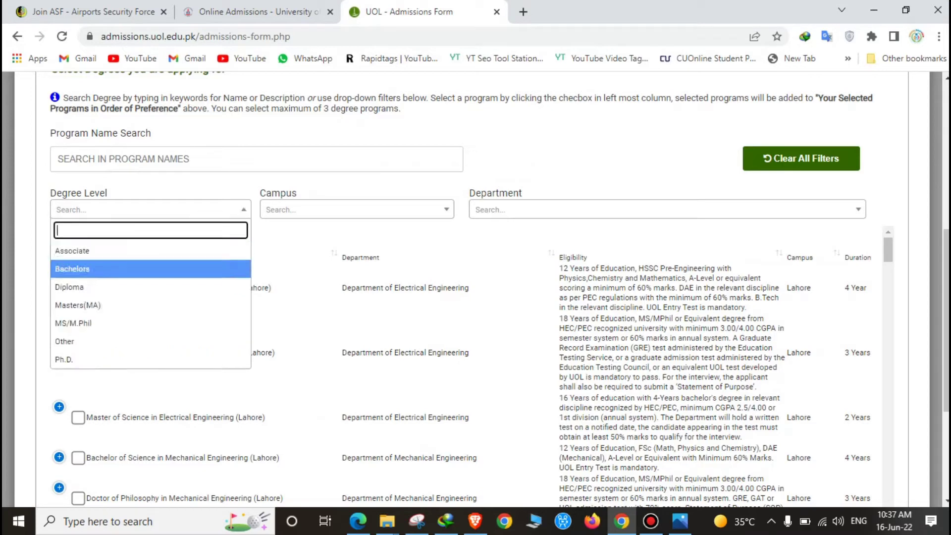
{"action": "left_click", "coordinate": [75, 268]}
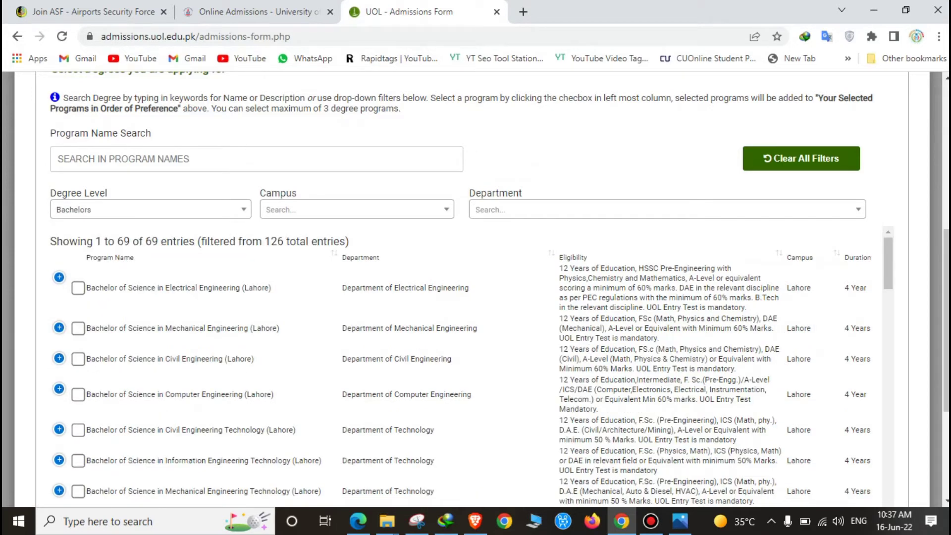
{"action": "left_click", "coordinate": [149, 209]}
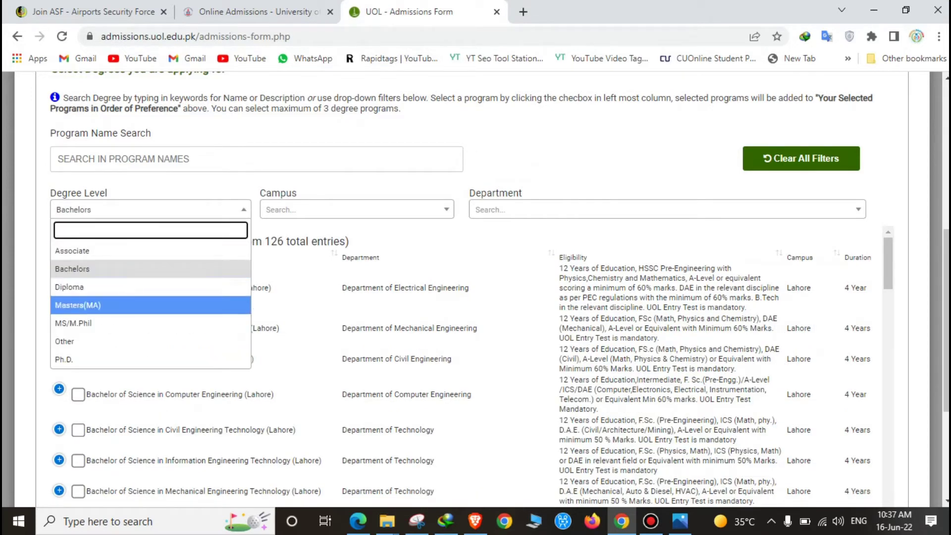
{"action": "key", "text": "Down"}
{"action": "key", "text": "Up"}
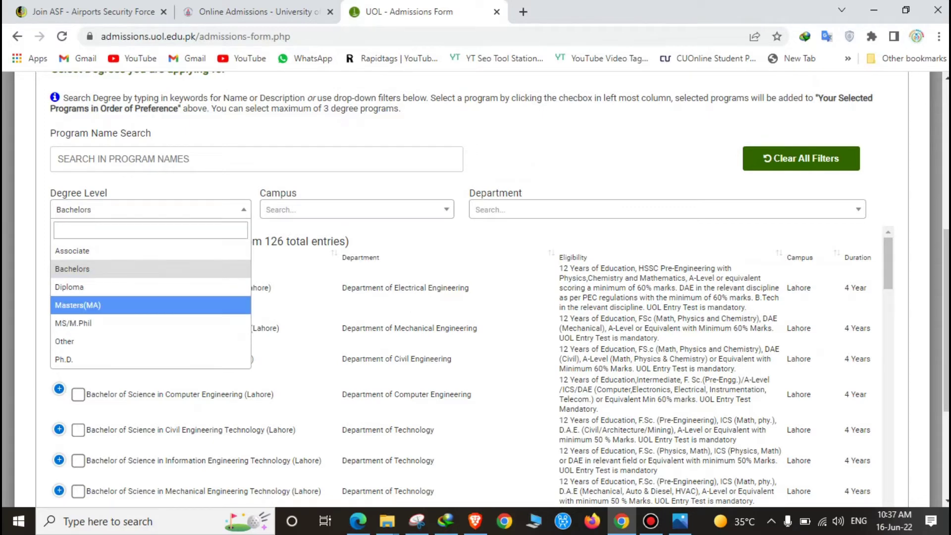
{"action": "key", "text": "Return"}
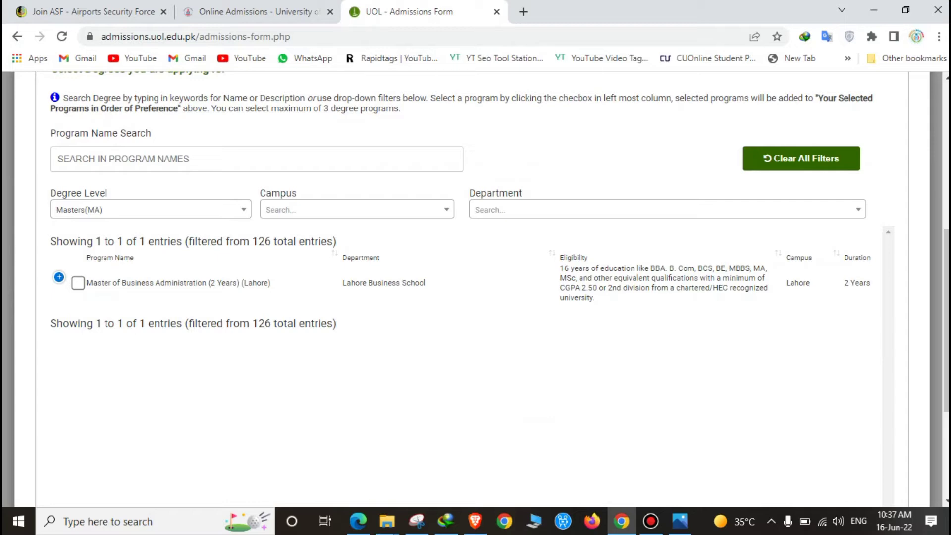
{"action": "key", "text": "Down"}
{"action": "key", "text": "Down"}
{"action": "key", "text": "Return"}
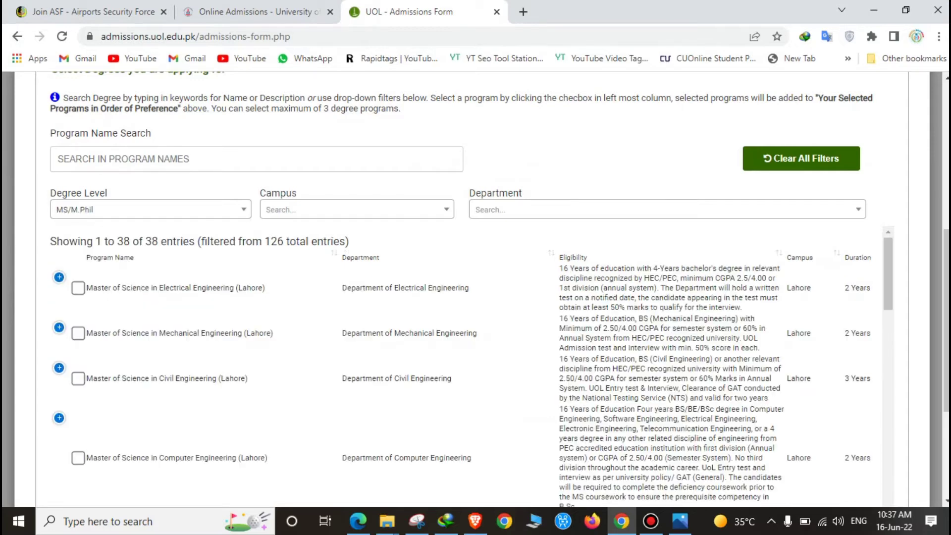
Set the Degree Level filter back to Bachelors.
{"action": "scroll", "coordinate": [470, 367], "scroll_direction": "down", "scroll_amount": 5}
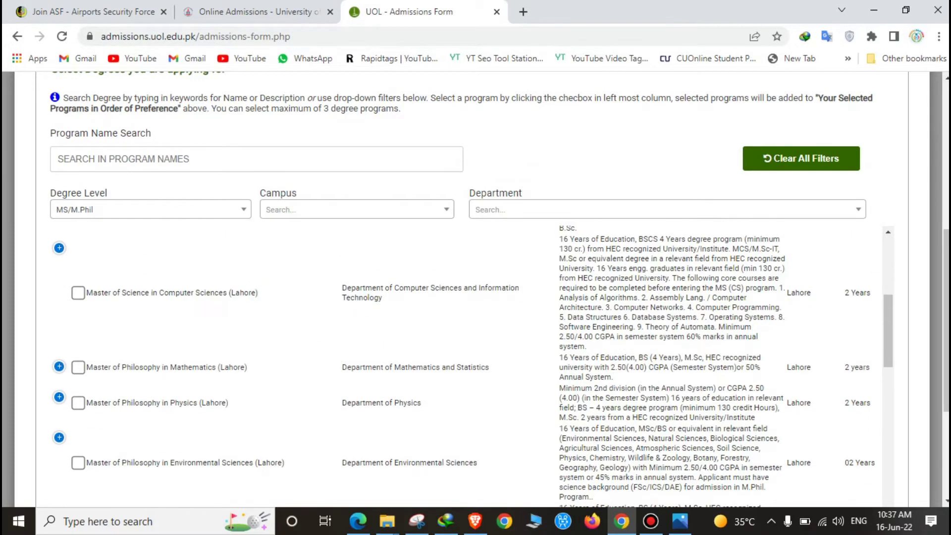
{"action": "scroll", "coordinate": [471, 366], "scroll_direction": "down", "scroll_amount": 3}
{"action": "scroll", "coordinate": [471, 367], "scroll_direction": "up", "scroll_amount": 2}
{"action": "key", "text": "Return"}
{"action": "key", "text": "Up"}
{"action": "key", "text": "Up"}
{"action": "key", "text": "Up"}
{"action": "key", "text": "Up"}
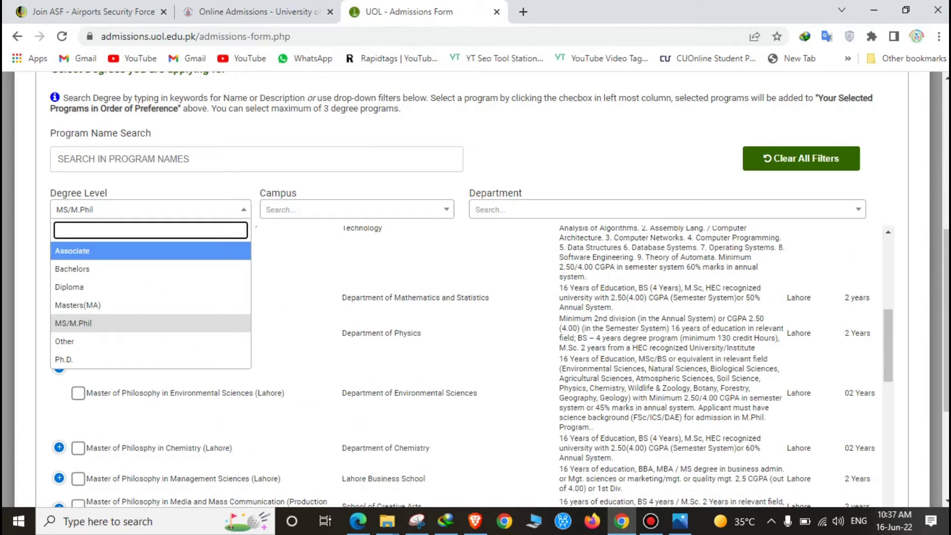
{"action": "key", "text": "Down"}
{"action": "key", "text": "Return"}
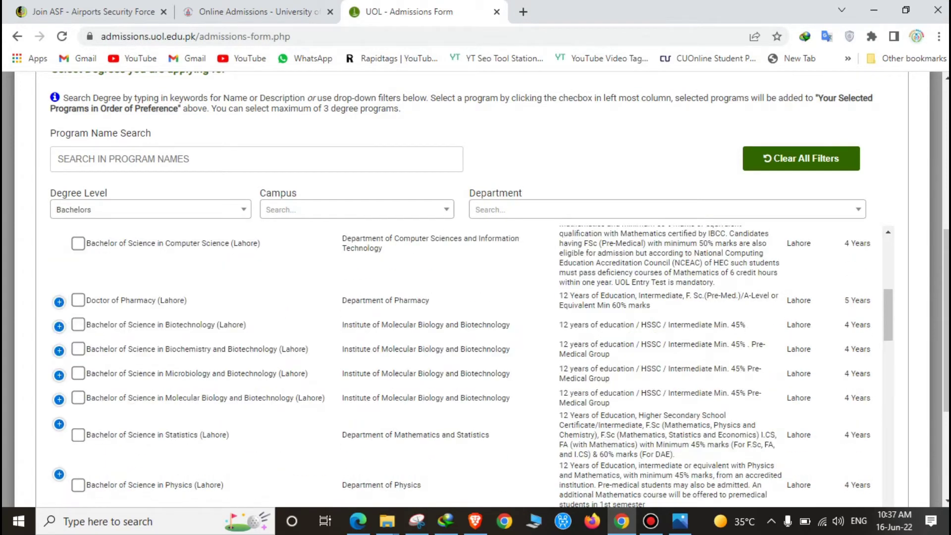
Choose Doctor of Pharmacy, Materials Science and Environmental Sciences as the program choices.
{"action": "left_click", "coordinate": [78, 299]}
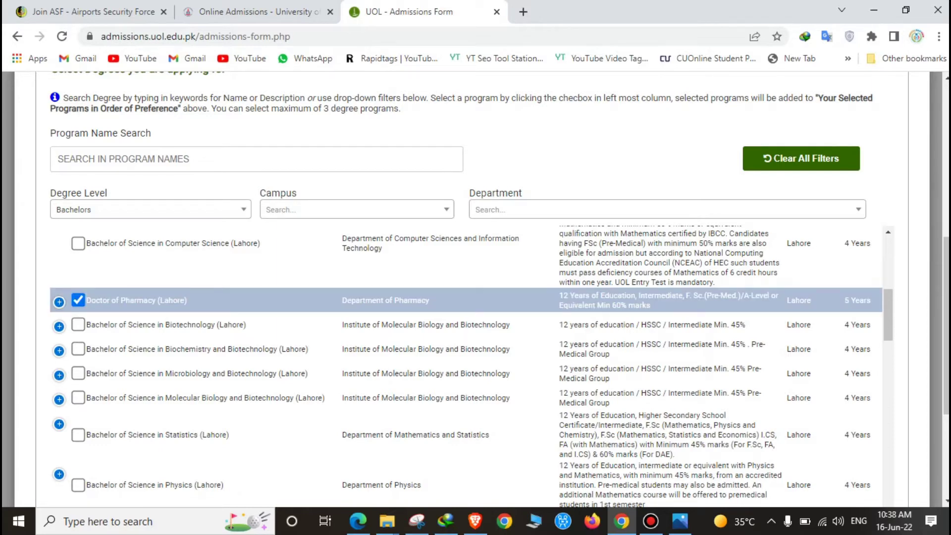
{"action": "scroll", "coordinate": [471, 367], "scroll_direction": "down", "scroll_amount": 3}
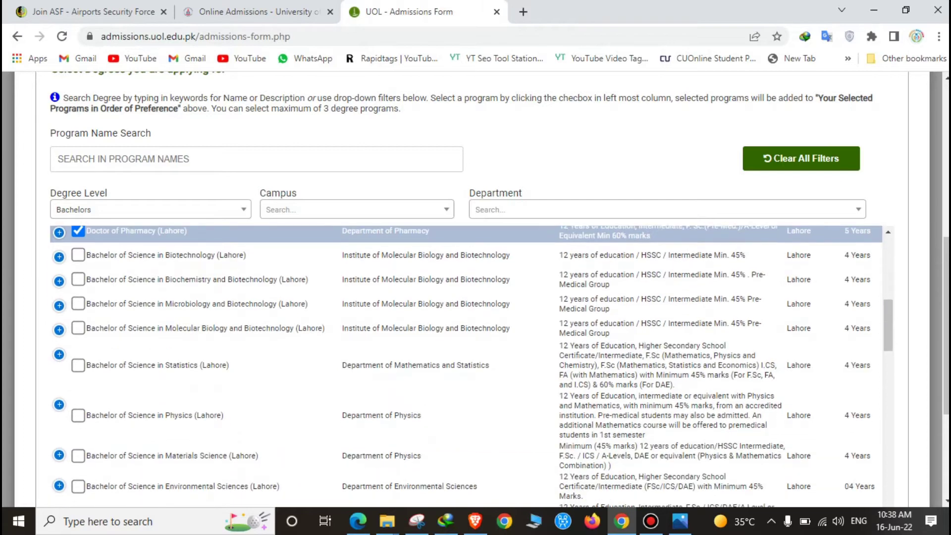
{"action": "scroll", "coordinate": [463, 366], "scroll_direction": "down", "scroll_amount": 1}
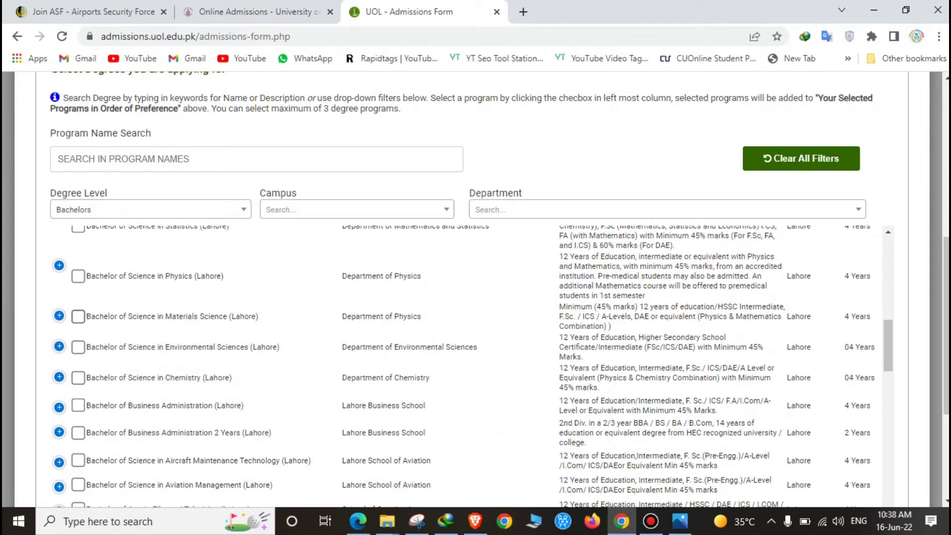
{"action": "left_click", "coordinate": [78, 316]}
{"action": "left_click", "coordinate": [78, 347]}
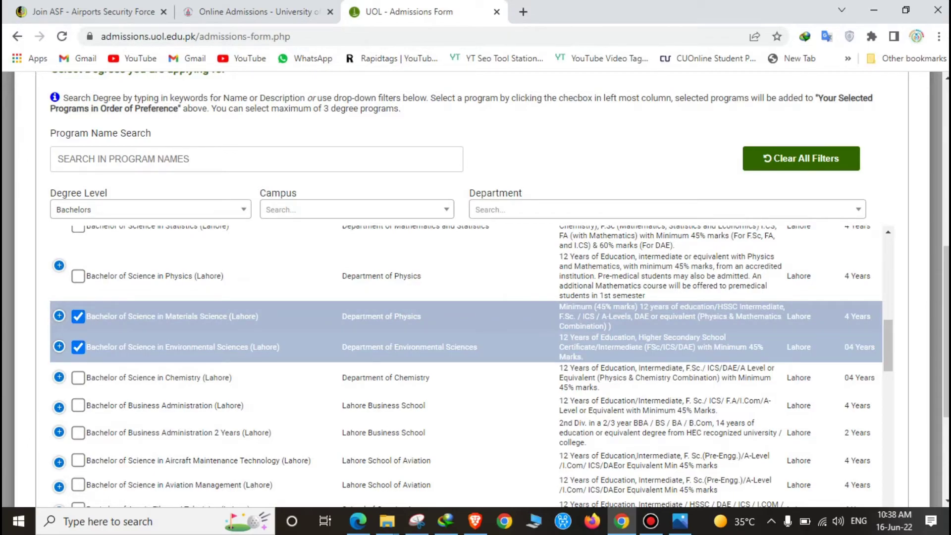
{"action": "scroll", "coordinate": [465, 366], "scroll_direction": "down", "scroll_amount": 15}
{"action": "scroll", "coordinate": [466, 366], "scroll_direction": "down", "scroll_amount": 10}
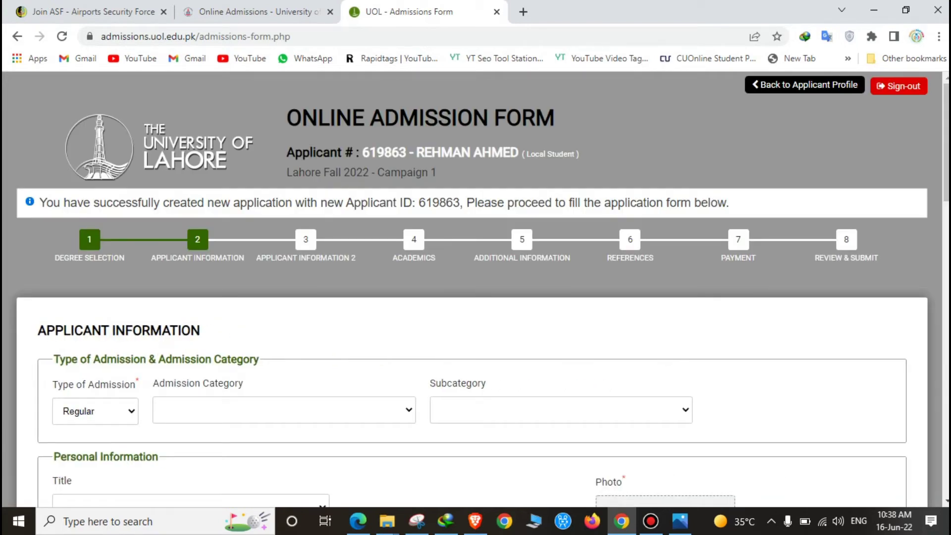
Set title Mr., accept the suggested guardian's name, and choose gender Male.
{"action": "left_click", "coordinate": [283, 410]}
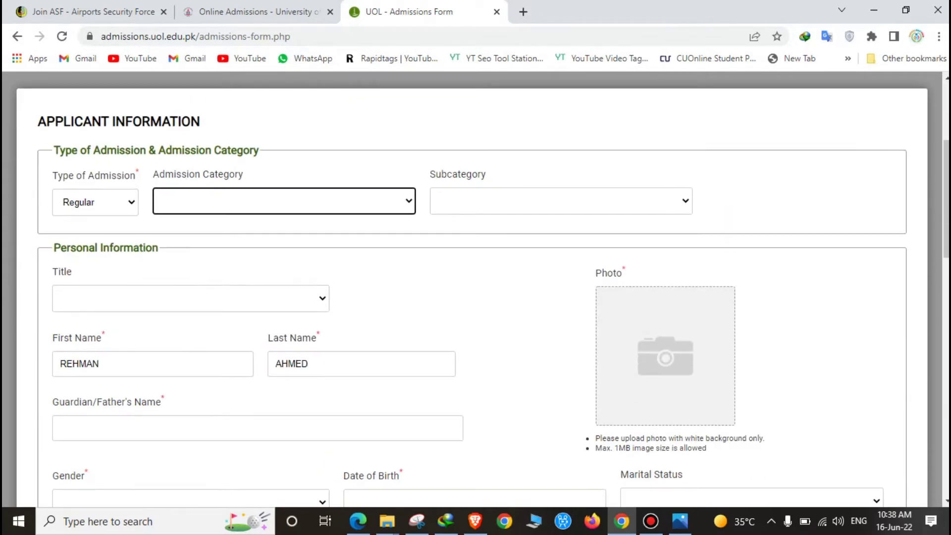
{"action": "left_click", "coordinate": [190, 298]}
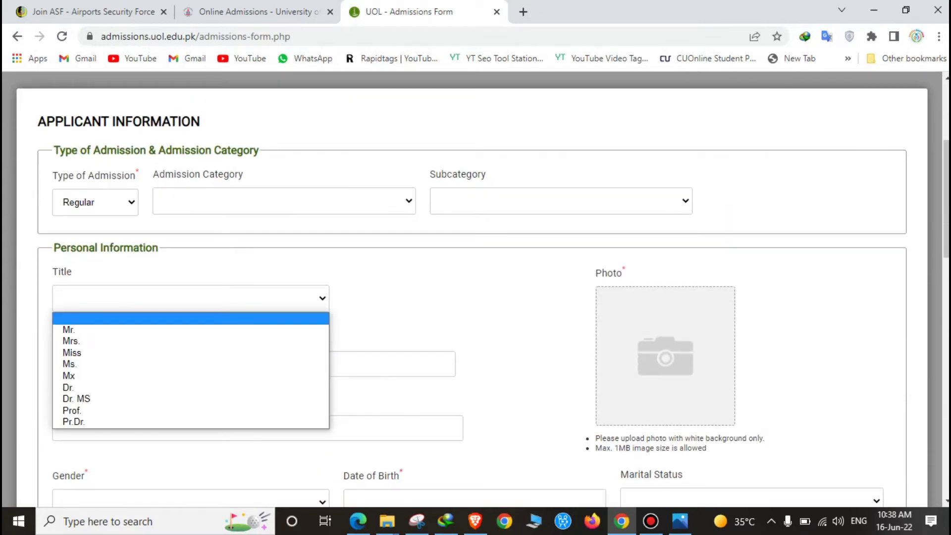
{"action": "key", "text": "Down"}
{"action": "key", "text": "Return"}
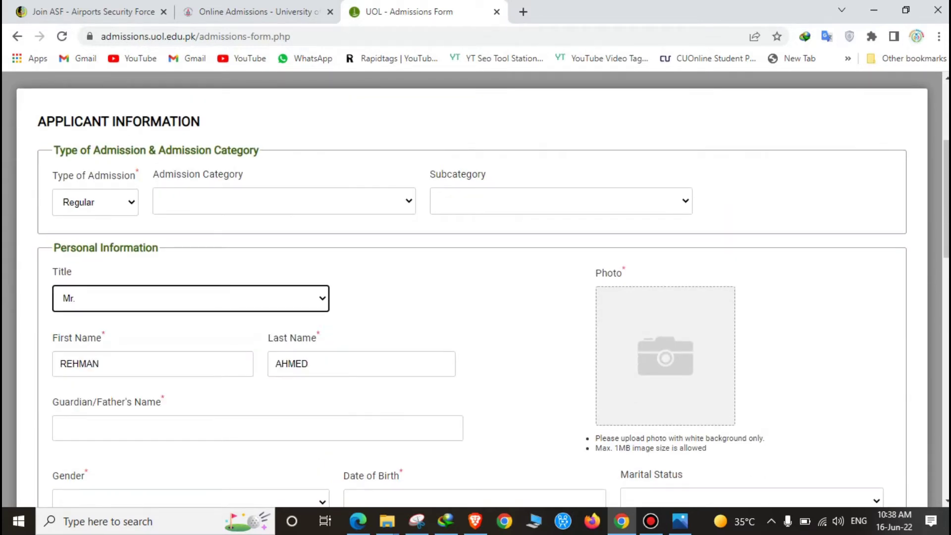
{"action": "left_click", "coordinate": [99, 428]}
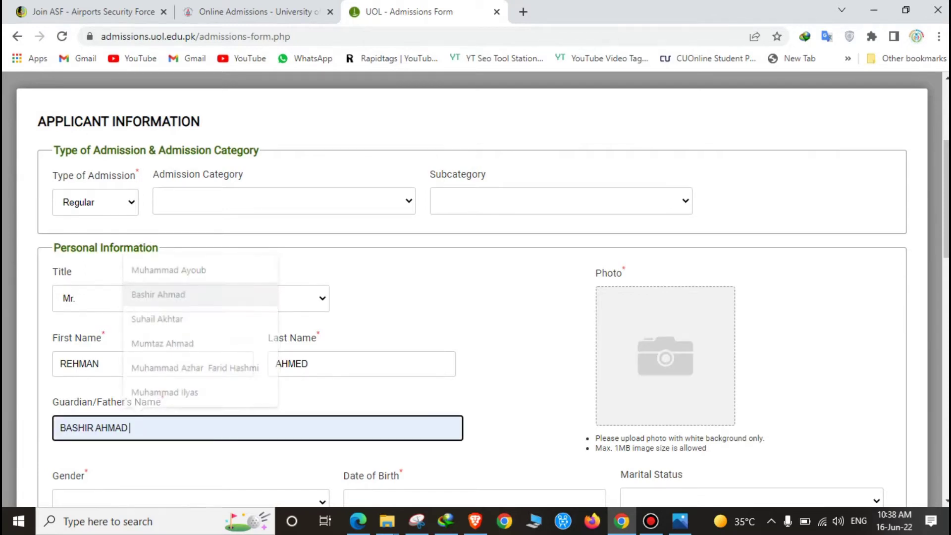
{"action": "key", "text": "Tab"}
{"action": "key", "text": "alt+Down"}
{"action": "key", "text": "Return"}
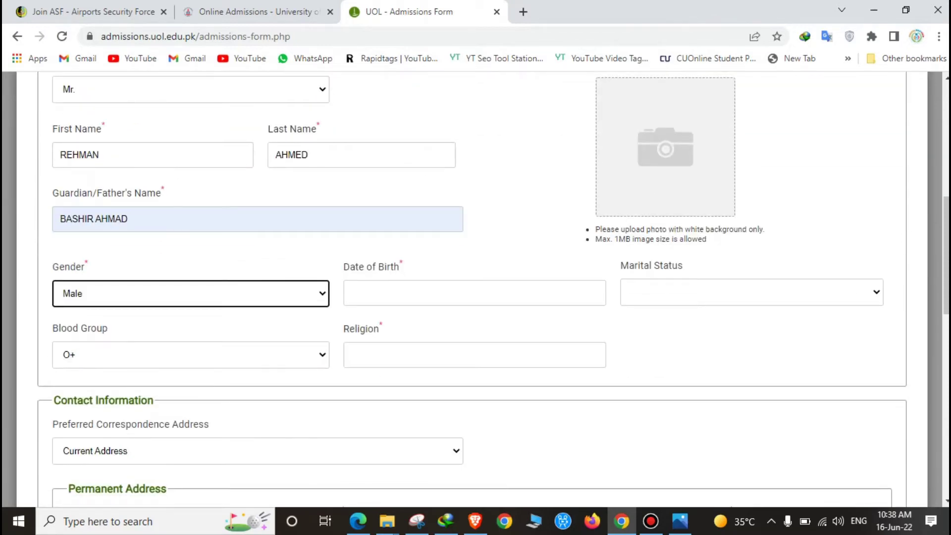
{"action": "key", "text": "Tab"}
{"action": "left_click", "coordinate": [479, 323]}
{"action": "scroll", "coordinate": [465, 233], "scroll_direction": "up", "scroll_amount": 2}
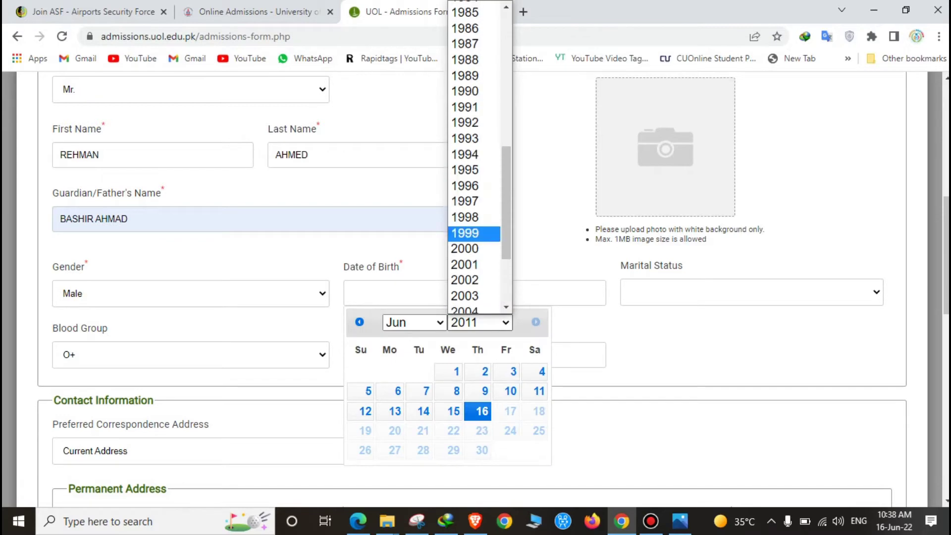
{"action": "left_click", "coordinate": [464, 280]}
{"action": "left_click", "coordinate": [482, 391]}
{"action": "key", "text": "Tab"}
{"action": "key", "text": "alt+Down"}
{"action": "key", "text": "Down"}
{"action": "key", "text": "Return"}
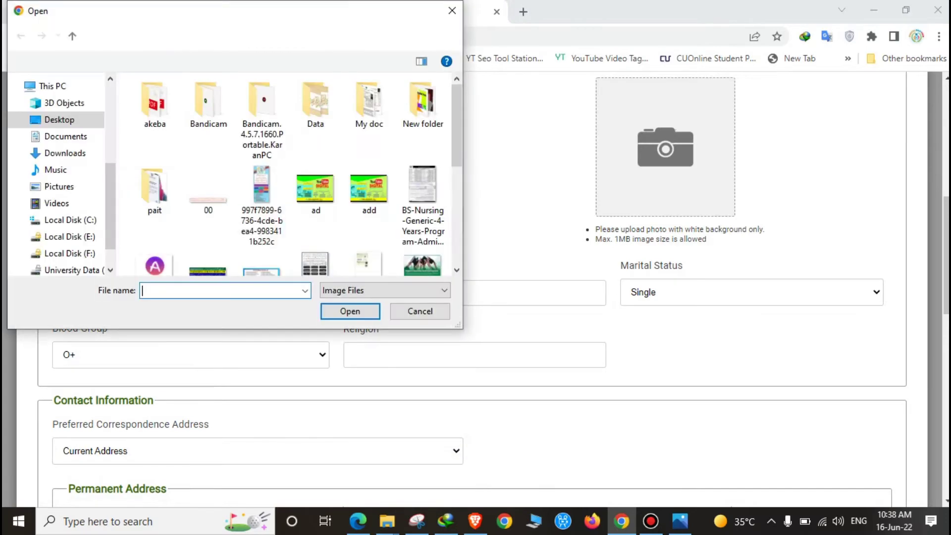
Upload the image 'ad' as the applicant photo and adjust its crop area.
{"action": "left_click", "coordinate": [314, 188]}
{"action": "left_click", "coordinate": [347, 309]}
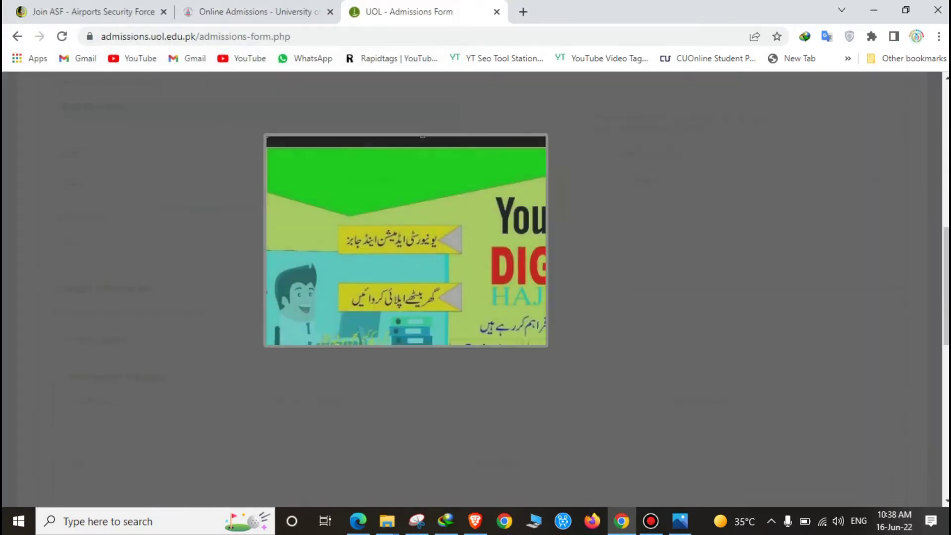
{"action": "left_click_drag", "start_coordinate": [654, 406], "coordinate": [406, 412]}
Close the photo crop window and tick Same as Permanent Address.
{"action": "left_click", "coordinate": [700, 417]}
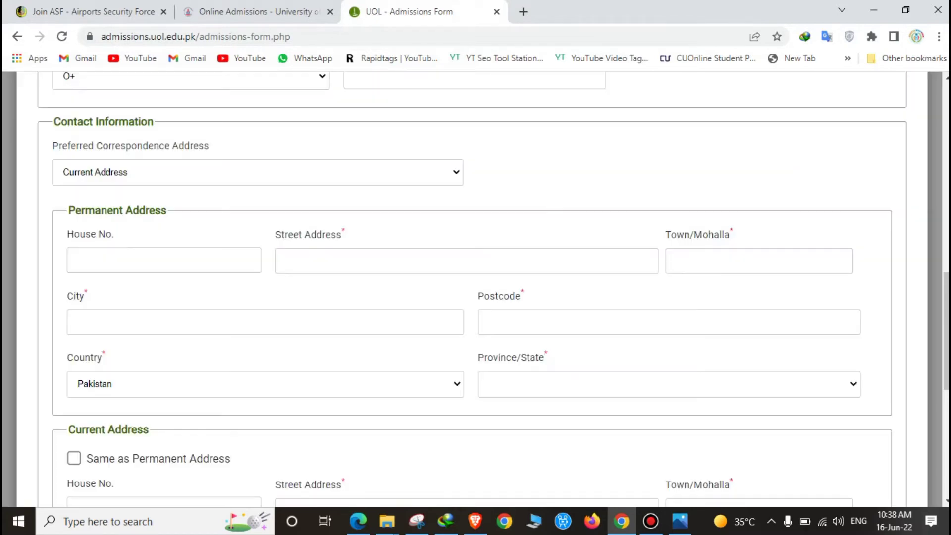
{"action": "scroll", "coordinate": [476, 288], "scroll_direction": "down", "scroll_amount": 5}
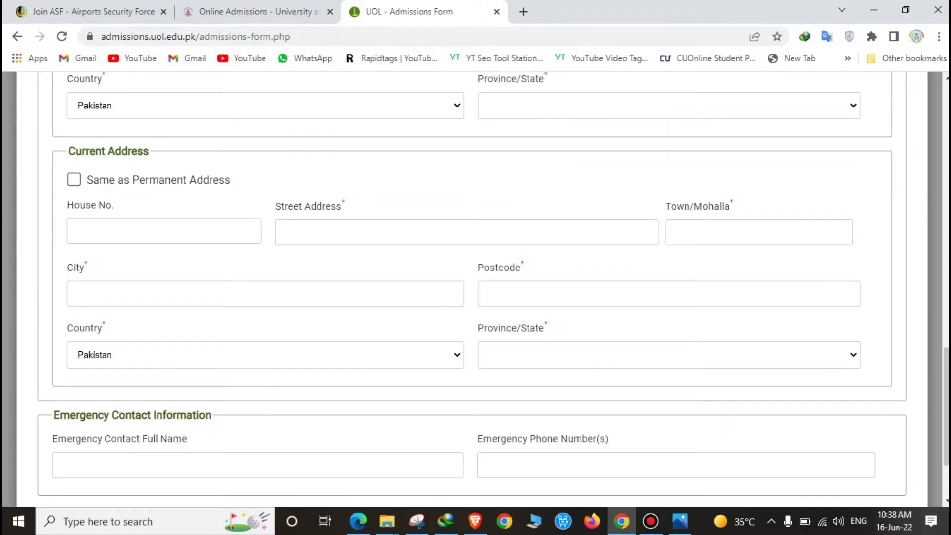
{"action": "left_click", "coordinate": [74, 179]}
{"action": "scroll", "coordinate": [475, 287], "scroll_direction": "up", "scroll_amount": 7}
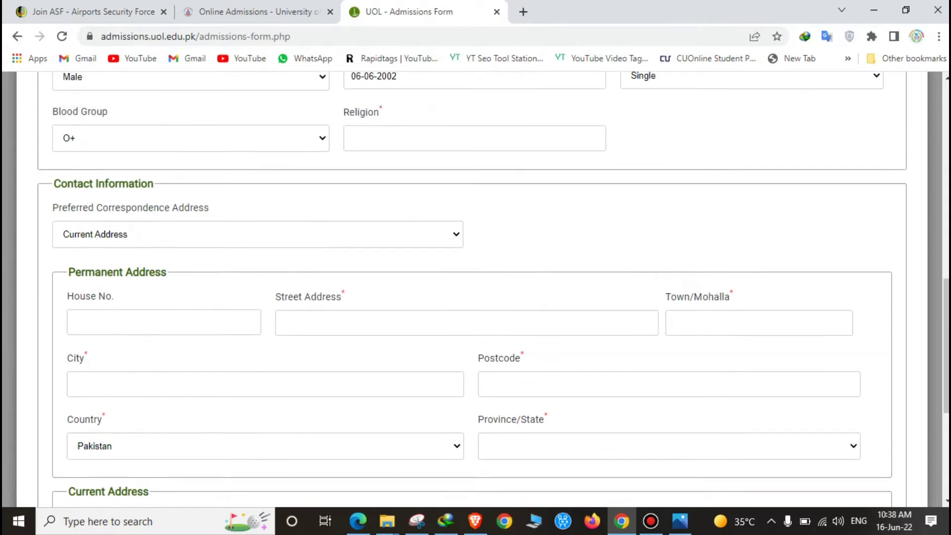
{"action": "scroll", "coordinate": [475, 287], "scroll_direction": "up", "scroll_amount": 2}
{"action": "scroll", "coordinate": [475, 287], "scroll_direction": "down", "scroll_amount": 5}
Fill in the permanent house number, street, town, city and postcode.
{"action": "left_click", "coordinate": [164, 267]}
{"action": "type", "text": "2"}
{"action": "left_click", "coordinate": [466, 267]}
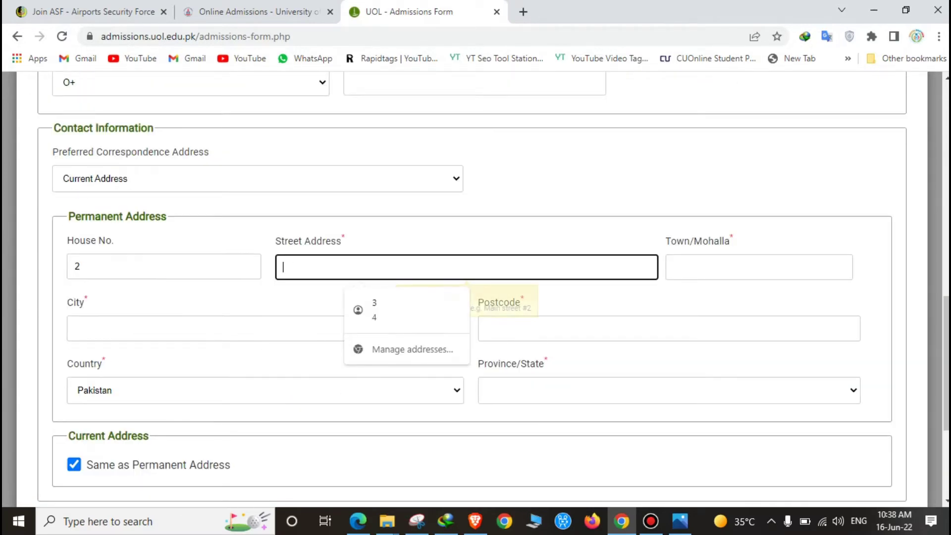
{"action": "type", "text": "VW"}
{"action": "left_click", "coordinate": [758, 266]}
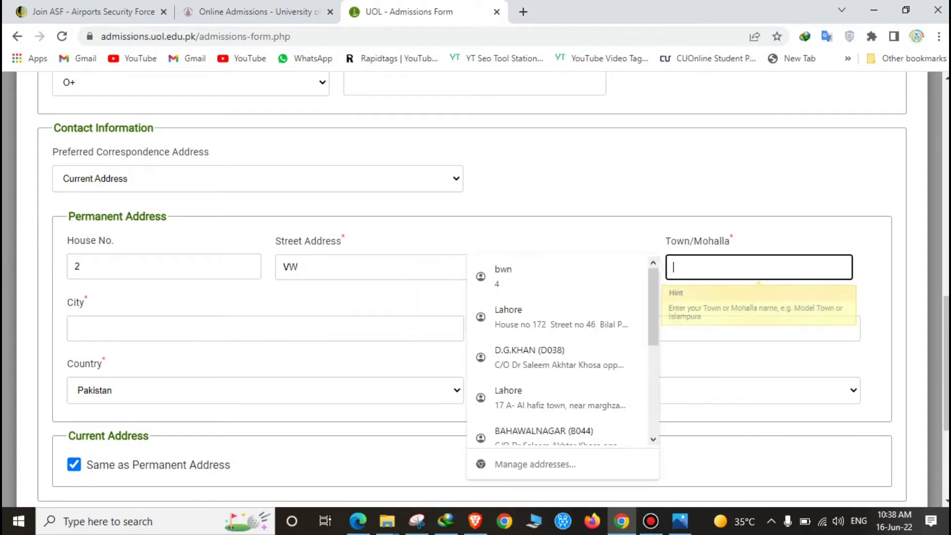
{"action": "type", "text": "BWN"}
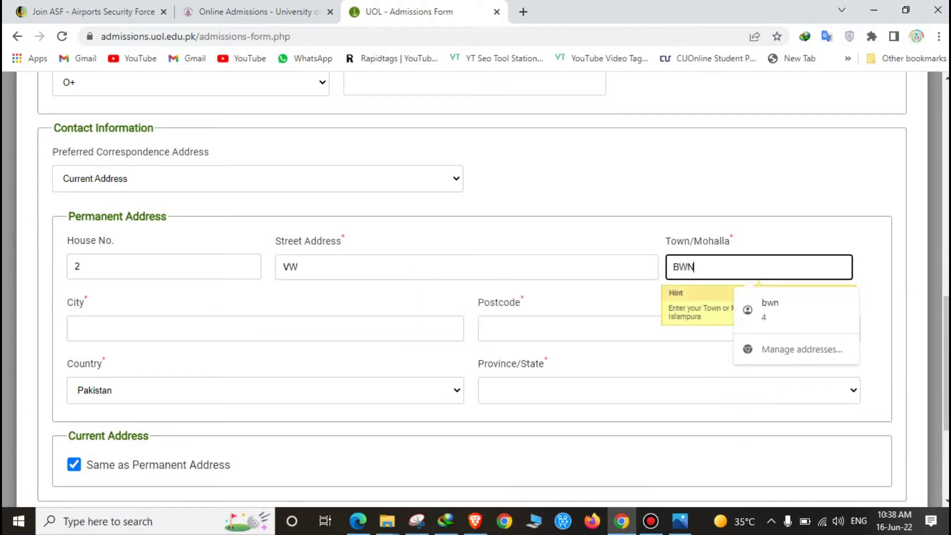
{"action": "left_click", "coordinate": [266, 328]}
{"action": "type", "text": "BWN"}
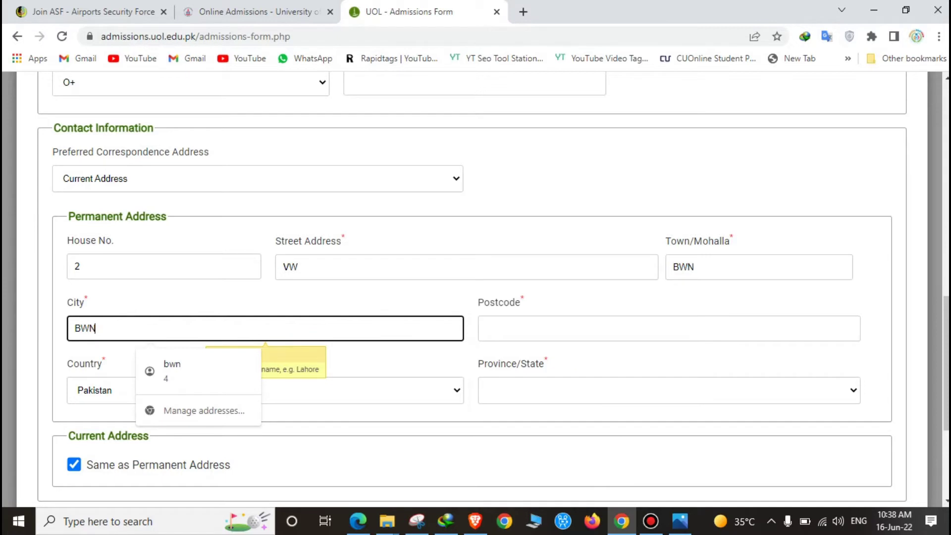
{"action": "left_click", "coordinate": [486, 328]}
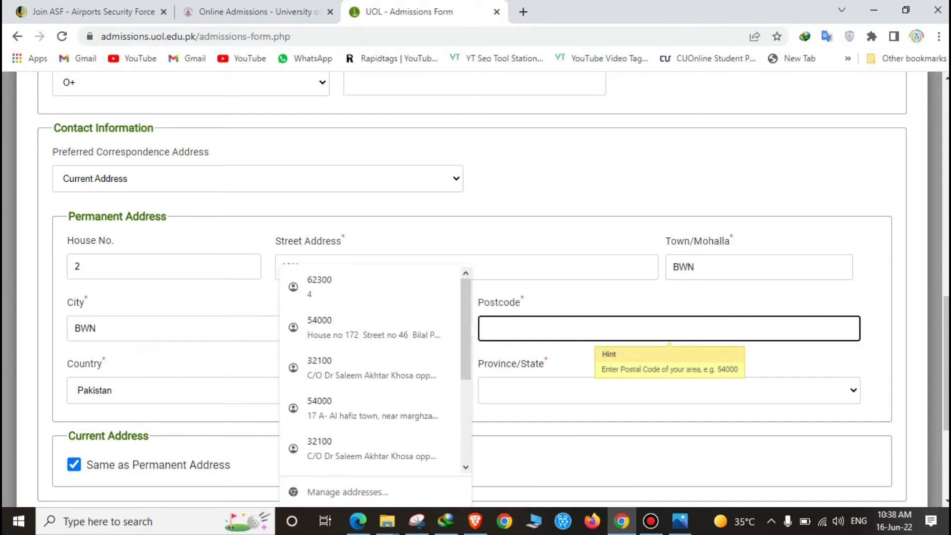
{"action": "type", "text": "45"}
Set the province to Punjab and continue to the next form step.
{"action": "key", "text": "Tab"}
{"action": "key", "text": "alt+Down"}
{"action": "key", "text": "Down"}
{"action": "key", "text": "Down"}
{"action": "key", "text": "Down"}
{"action": "key", "text": "Down"}
{"action": "key", "text": "Down"}
{"action": "key", "text": "Down"}
{"action": "key", "text": "Down"}
{"action": "key", "text": "Down"}
{"action": "key", "text": "Return"}
{"action": "scroll", "coordinate": [475, 290], "scroll_direction": "down", "scroll_amount": 5}
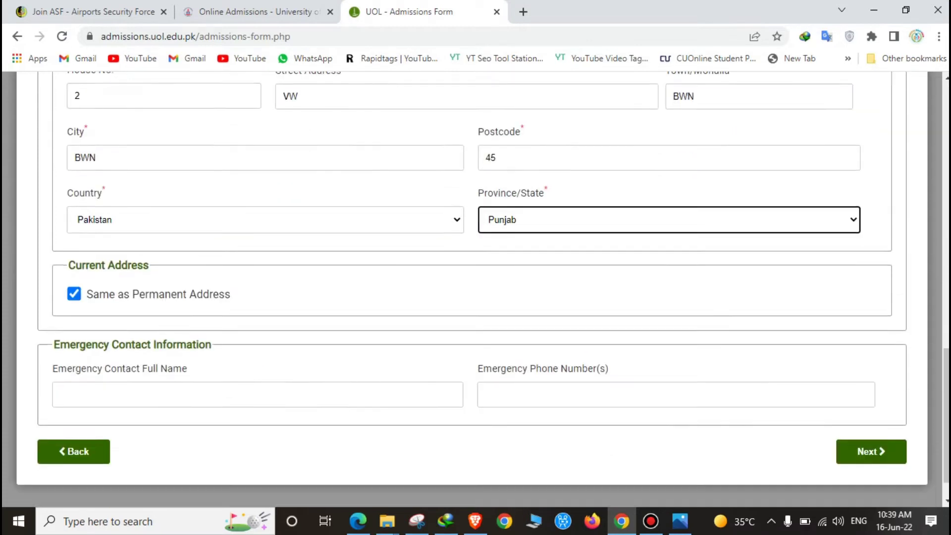
{"action": "left_click", "coordinate": [871, 413]}
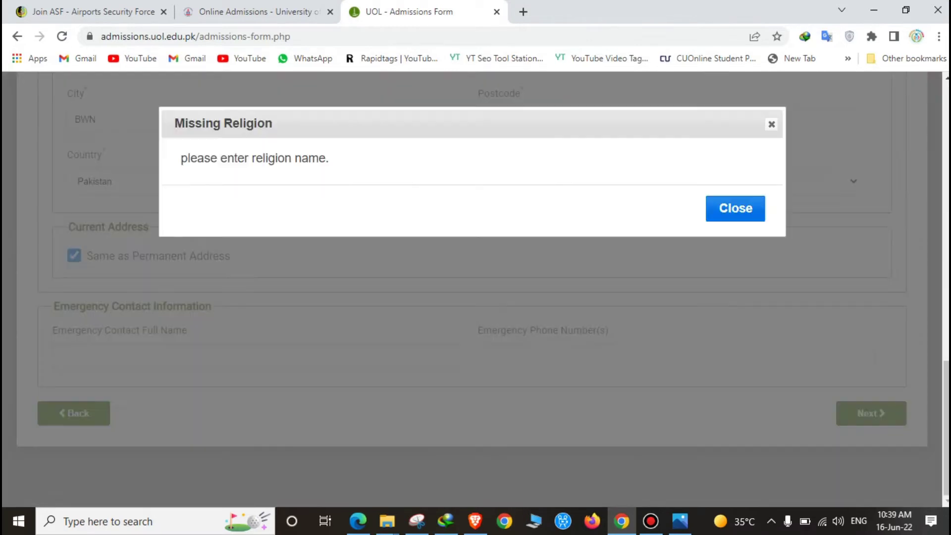
Dismiss the missing religion warning, enter religion ISLAM, and retry Next.
{"action": "key", "text": "Return"}
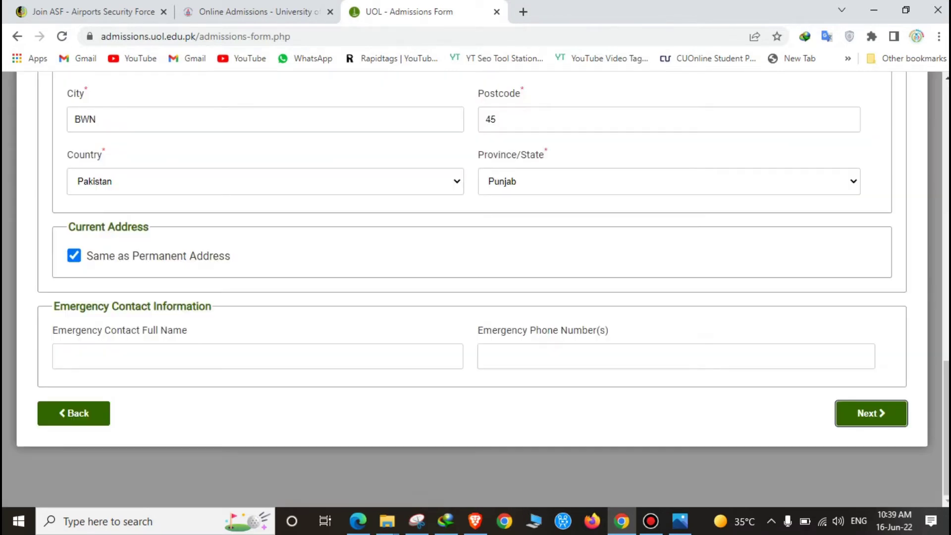
{"action": "type", "text": "ISLAM"}
{"action": "scroll", "coordinate": [476, 287], "scroll_direction": "down", "scroll_amount": 8}
{"action": "left_click", "coordinate": [871, 413]}
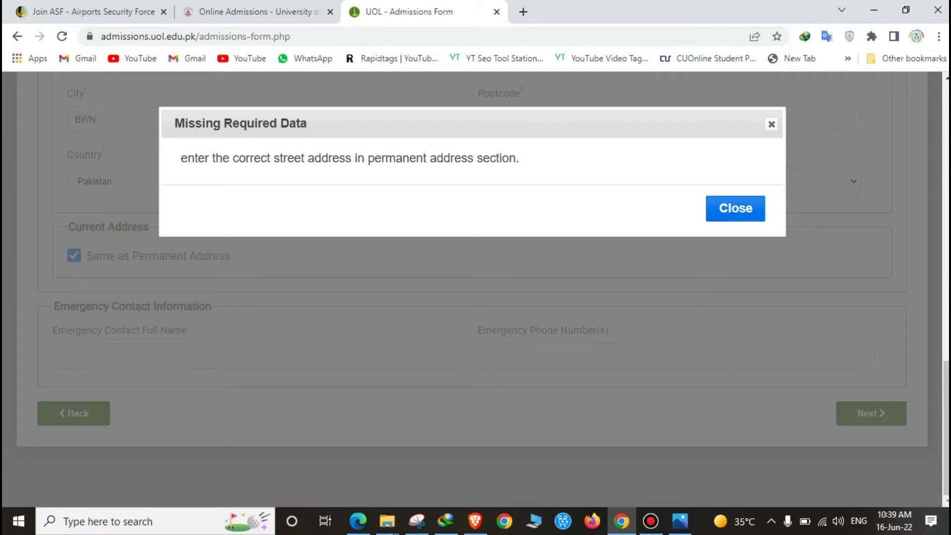
Dismiss the street-address warning, edit the permanent street address, and resubmit the page.
{"action": "key", "text": "Return"}
{"action": "key", "text": "space"}
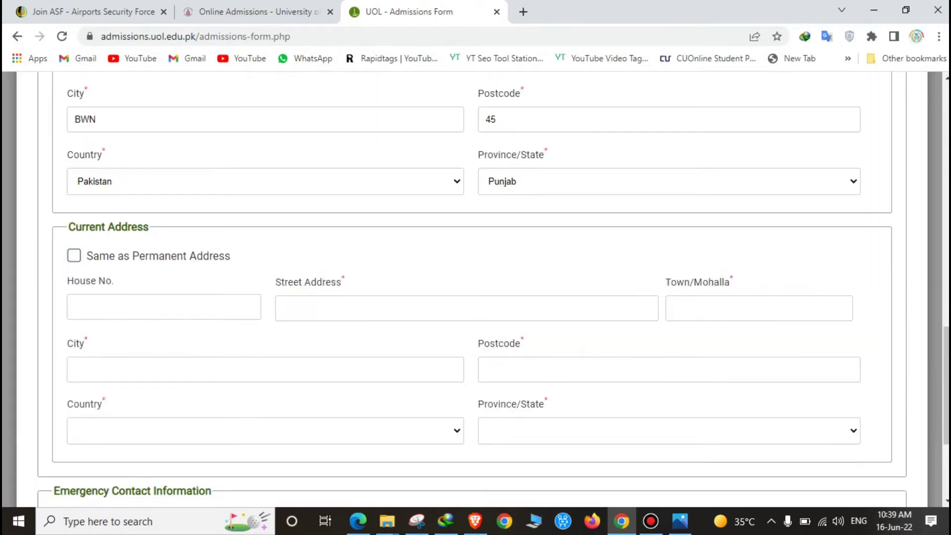
{"action": "key", "text": "space"}
{"action": "scroll", "coordinate": [475, 287], "scroll_direction": "up", "scroll_amount": 4}
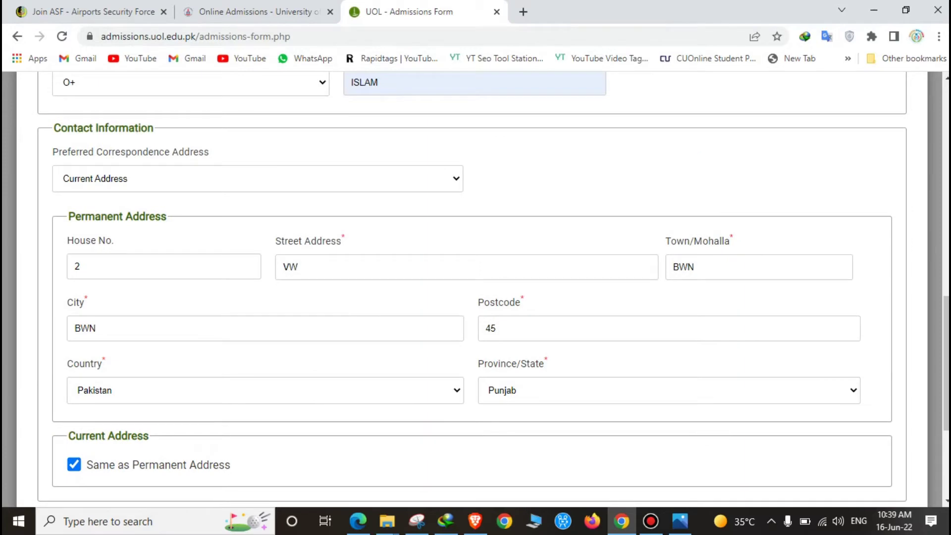
{"action": "left_click", "coordinate": [292, 267]}
{"action": "key", "text": "BackSpace"}
{"action": "key", "text": "BackSpace"}
{"action": "type", "text": "3"}
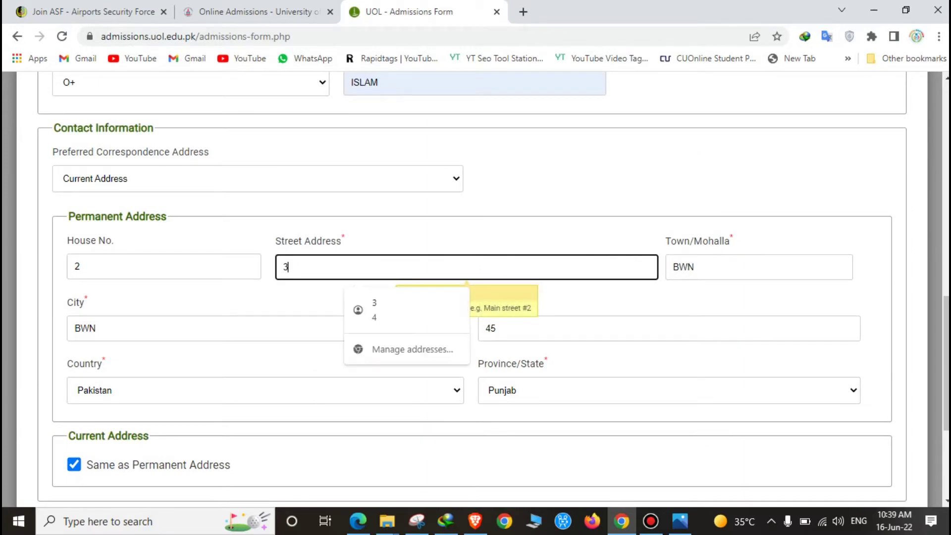
{"action": "key", "text": "Return"}
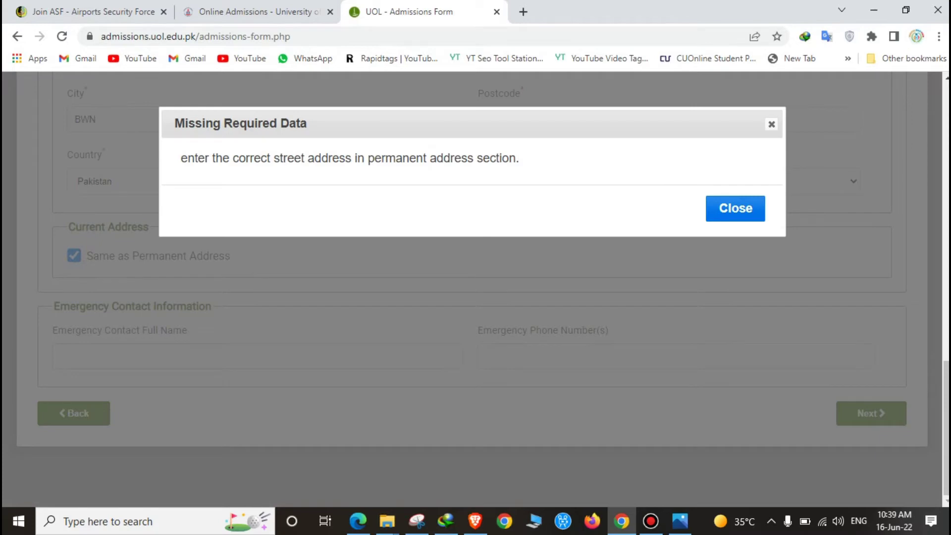
{"action": "key", "text": "Return"}
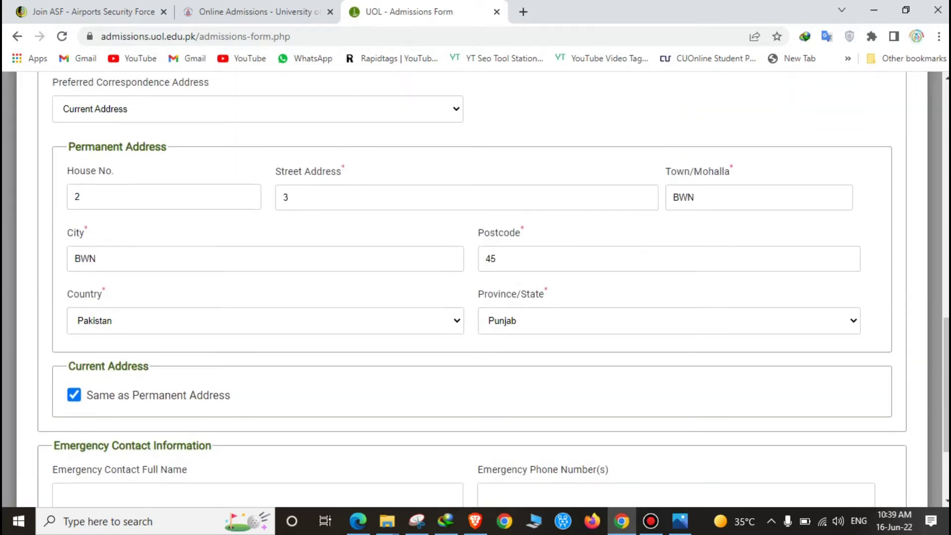
Extend the house number and street entries, retry Next, and dismiss the missing data warning.
{"action": "left_click", "coordinate": [80, 337]}
{"action": "type", "text": "BWN"}
{"action": "left_click", "coordinate": [287, 337]}
{"action": "type", "text": "3"}
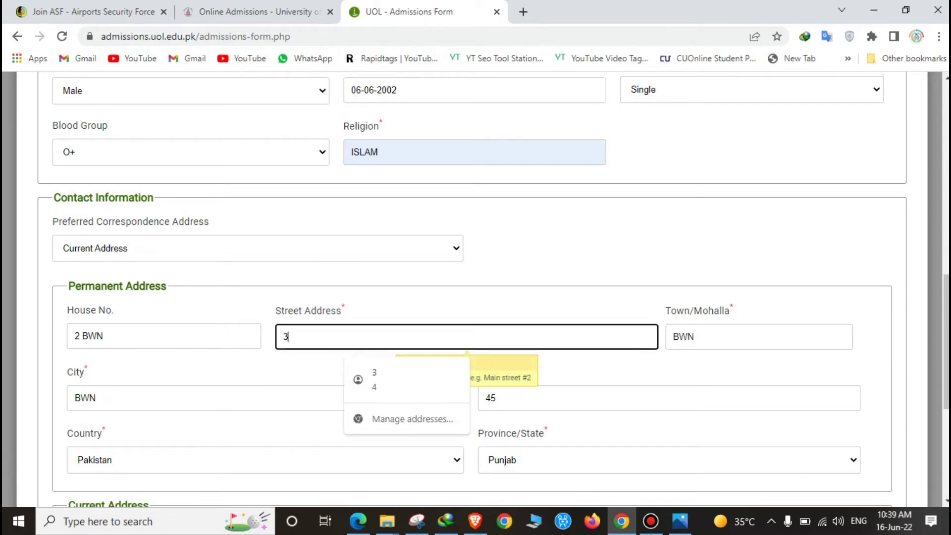
{"action": "type", "text": "VW"}
{"action": "scroll", "coordinate": [475, 288], "scroll_direction": "down", "scroll_amount": 5}
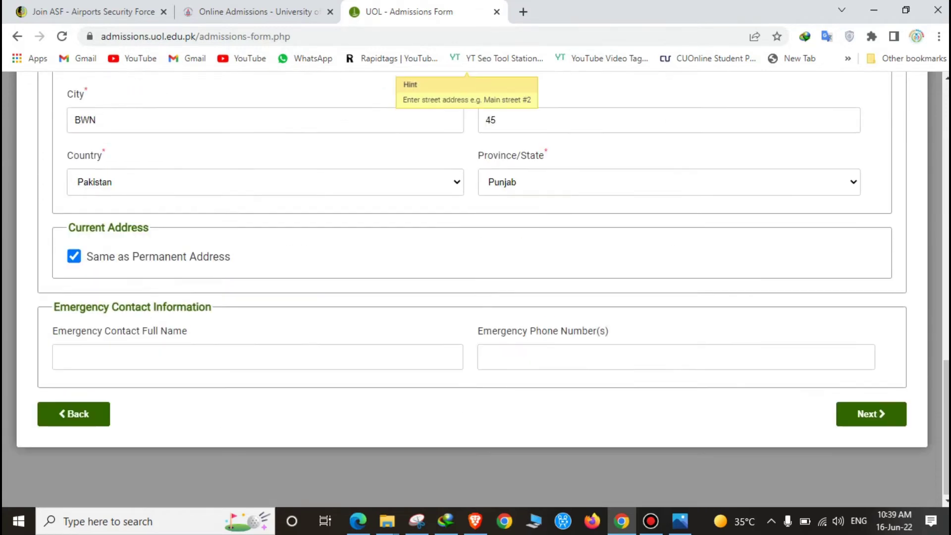
{"action": "left_click", "coordinate": [871, 413]}
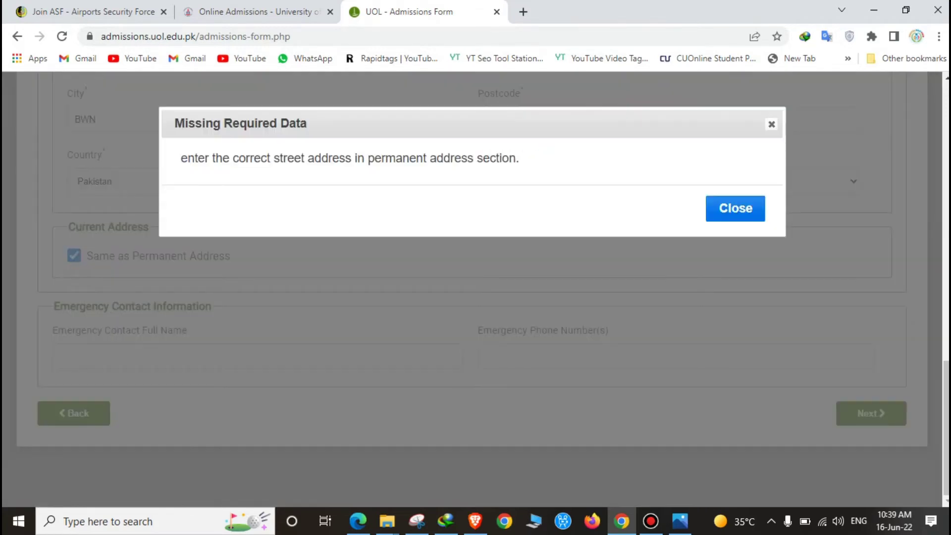
{"action": "key", "text": "Escape"}
{"action": "scroll", "coordinate": [475, 290], "scroll_direction": "up", "scroll_amount": 9}
{"action": "scroll", "coordinate": [476, 290], "scroll_direction": "down", "scroll_amount": 5}
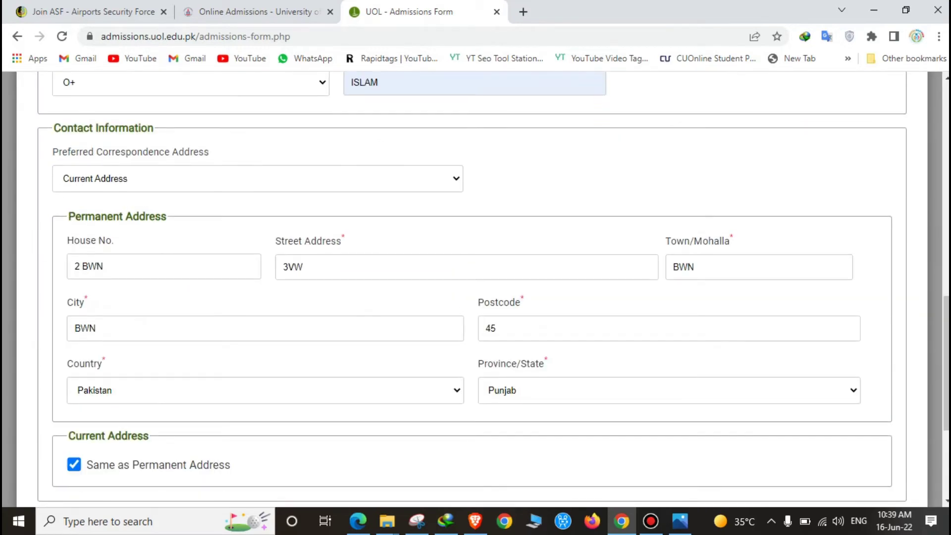
Replace the permanent house number and street address with corrected values.
{"action": "left_click", "coordinate": [102, 266]}
{"action": "key", "text": "BackSpace"}
{"action": "key", "text": "BackSpace"}
{"action": "key", "text": "BackSpace"}
{"action": "key", "text": "BackSpace"}
{"action": "key", "text": "BackSpace"}
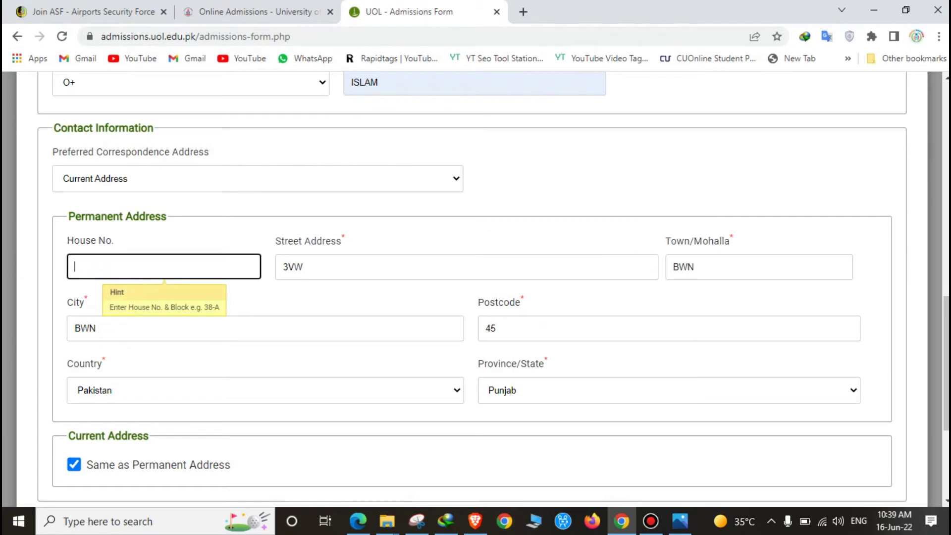
{"action": "type", "text": "56"}
{"action": "left_click", "coordinate": [303, 267]}
{"action": "key", "text": "BackSpace"}
{"action": "key", "text": "BackSpace"}
{"action": "key", "text": "BackSpace"}
{"action": "type", "text": "LHR 2"}
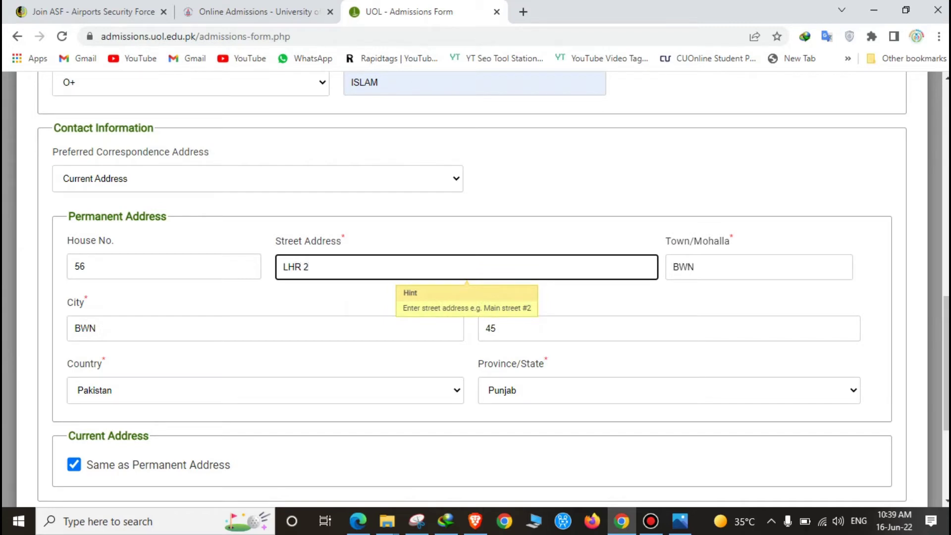
Retype the town name and paste the same name into the City field.
{"action": "key", "text": "Tab"}
{"action": "key", "text": "BackSpace"}
{"action": "key", "text": "BackSpace"}
{"action": "key", "text": "BackSpace"}
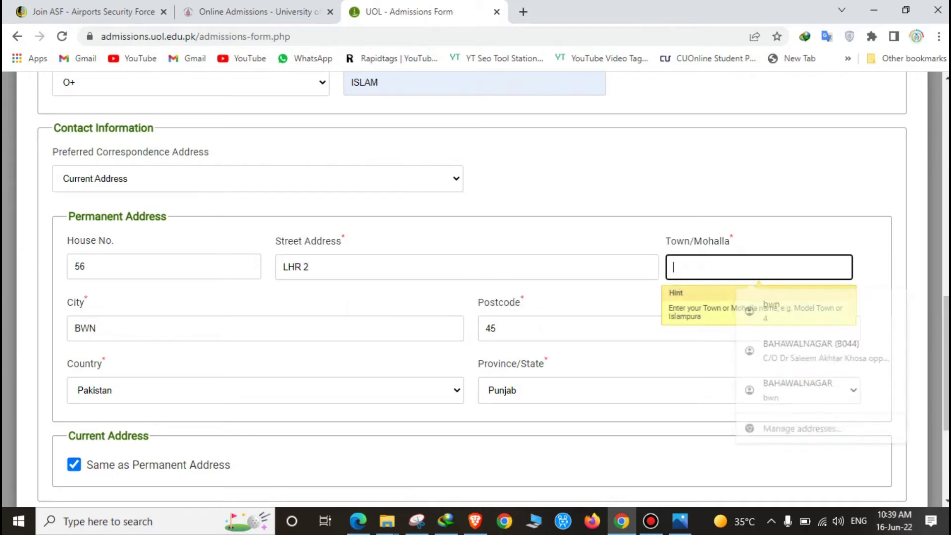
{"action": "type", "text": "BAHWALN"}
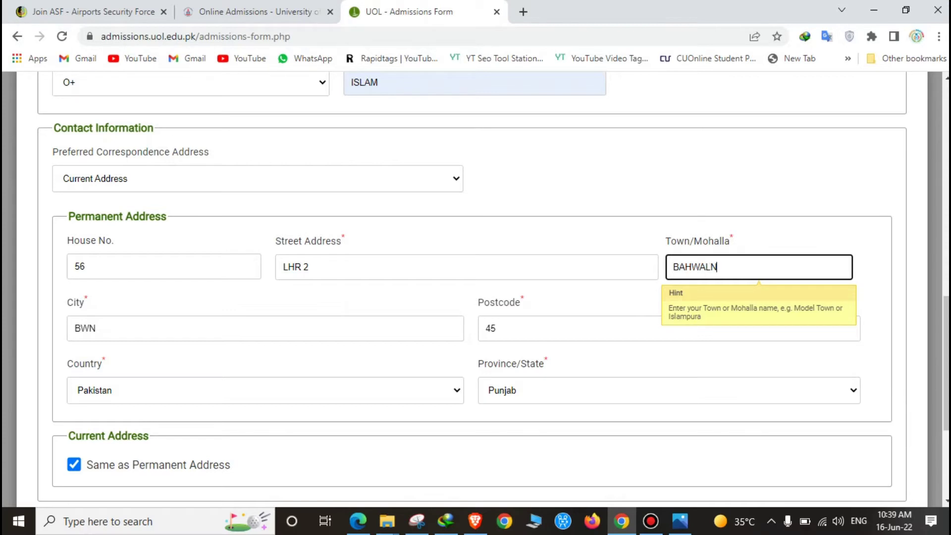
{"action": "type", "text": "RGR"}
{"action": "key", "text": "ctrl+a"}
{"action": "key", "text": "ctrl+c"}
{"action": "key", "text": "Tab"}
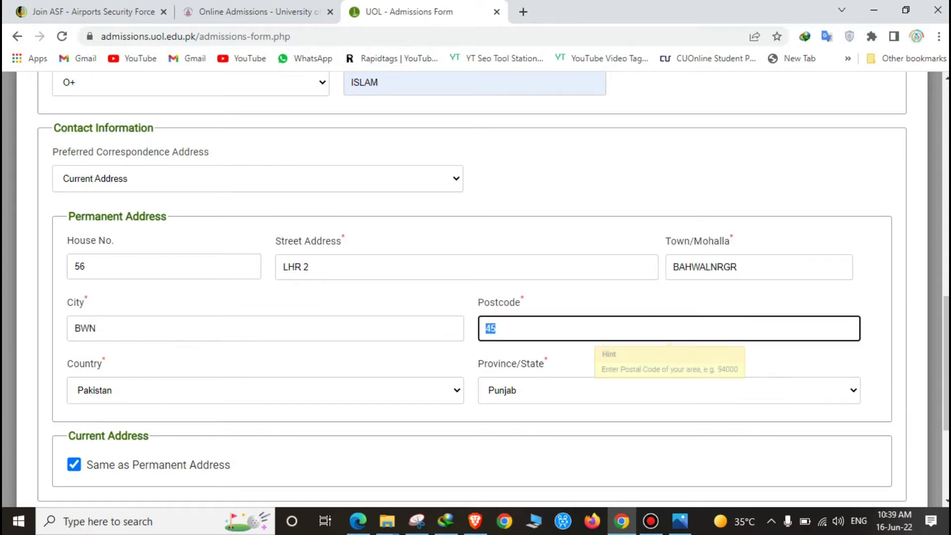
{"action": "left_click", "coordinate": [148, 327]}
{"action": "key", "text": "ctrl+a"}
{"action": "key", "text": "BackSpace"}
{"action": "key", "text": "ctrl+v"}
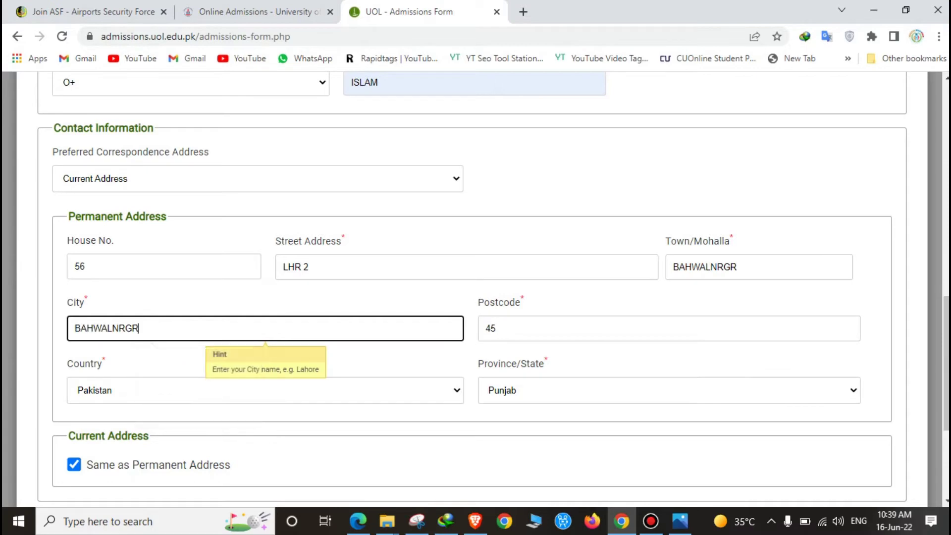
Complete the postcode and keep the current address same as permanent.
{"action": "left_click", "coordinate": [497, 328]}
{"action": "type", "text": "900"}
{"action": "scroll", "coordinate": [475, 287], "scroll_direction": "up", "scroll_amount": 6}
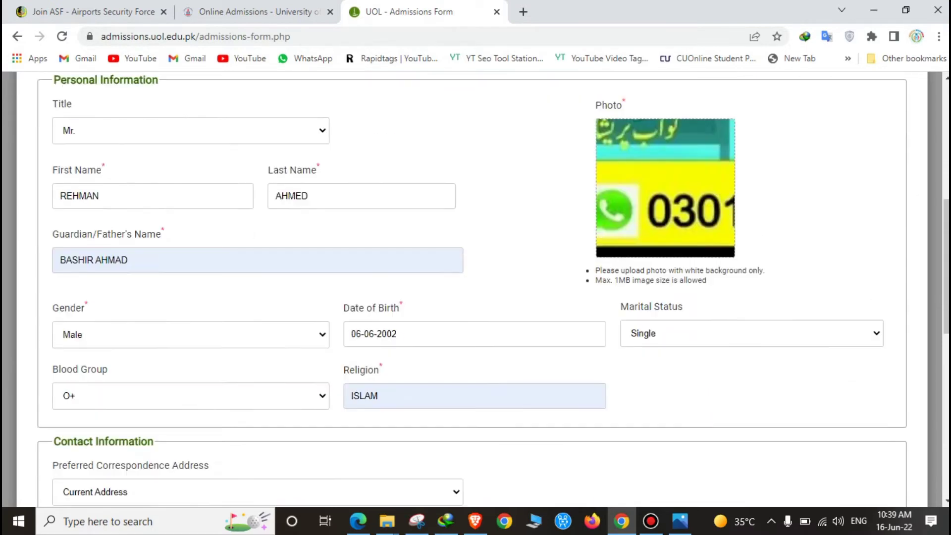
{"action": "scroll", "coordinate": [475, 287], "scroll_direction": "down", "scroll_amount": 6}
{"action": "left_click", "coordinate": [74, 464]}
{"action": "left_click", "coordinate": [74, 464]}
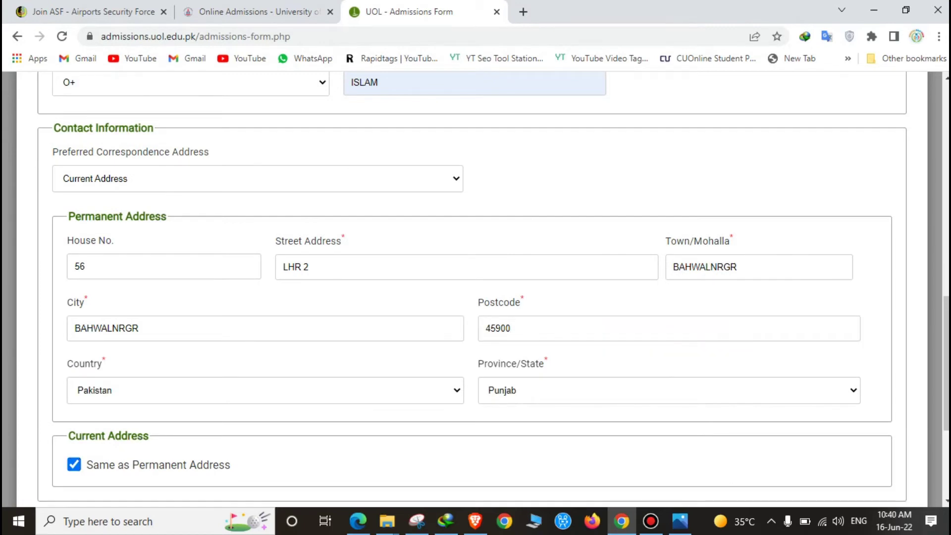
{"action": "scroll", "coordinate": [476, 287], "scroll_direction": "down", "scroll_amount": 4}
Advance to Applicant Information Page 2 and set the ID Type to CNIC.
{"action": "left_click", "coordinate": [872, 413]}
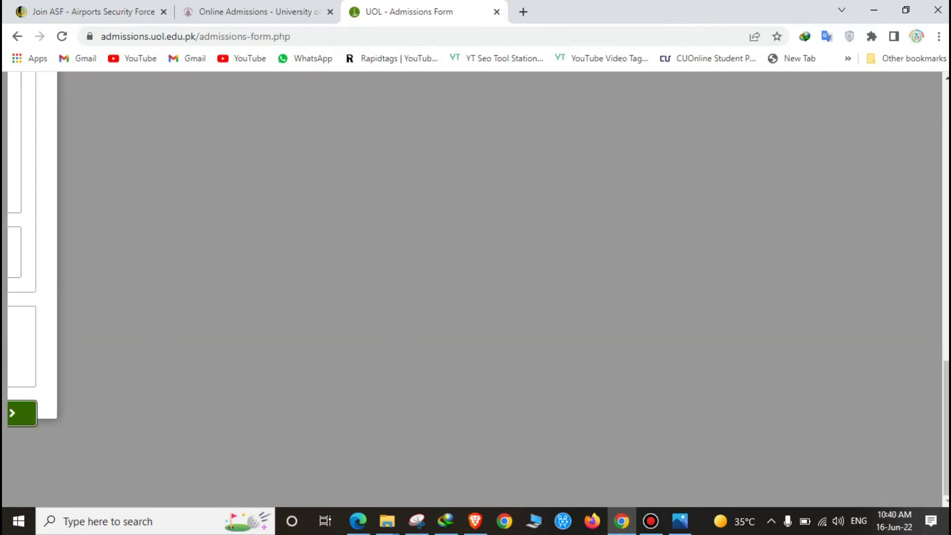
{"action": "scroll", "coordinate": [476, 287], "scroll_direction": "down", "scroll_amount": 3}
{"action": "left_click", "coordinate": [191, 271]}
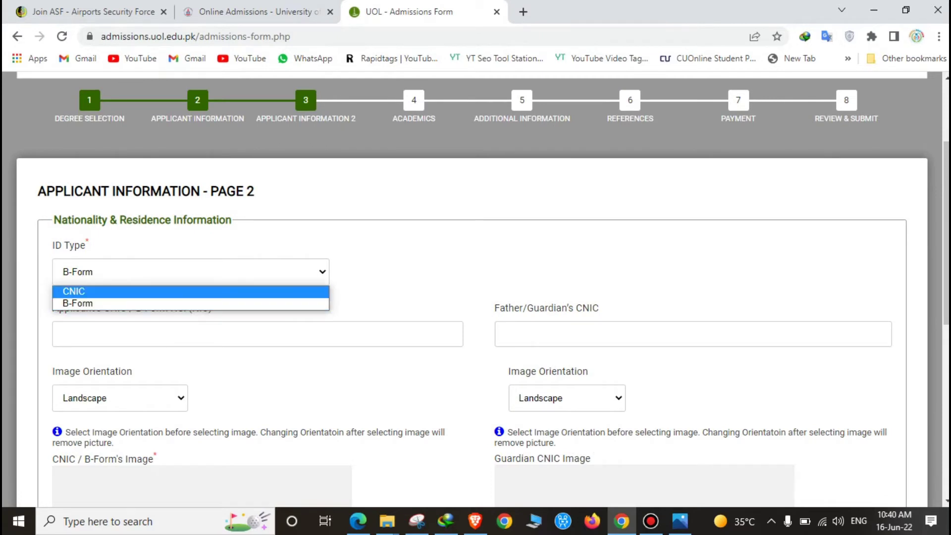
{"action": "left_click", "coordinate": [74, 291]}
Enter the applicant's CNIC number and the father's CNIC number.
{"action": "left_click", "coordinate": [149, 333]}
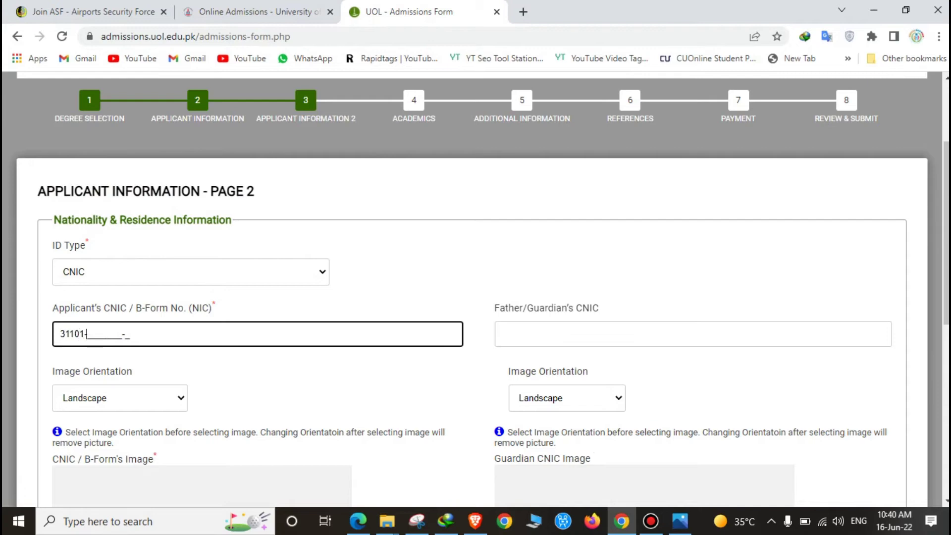
{"action": "left_click", "coordinate": [502, 335]}
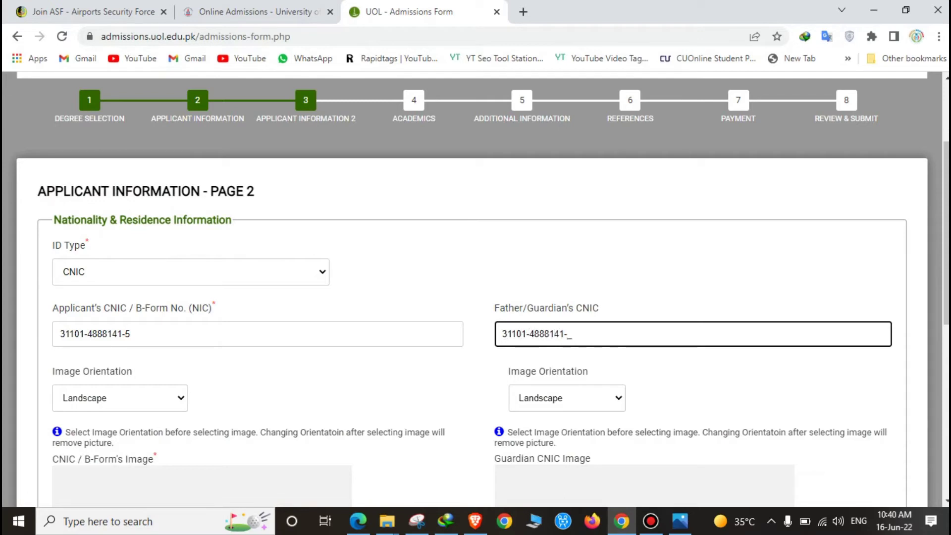
{"action": "scroll", "coordinate": [200, 276], "scroll_direction": "down", "scroll_amount": 5}
Attach the ad picture as both the applicant's and the guardian's CNIC images, accepting each crop.
{"action": "left_click", "coordinate": [200, 276]}
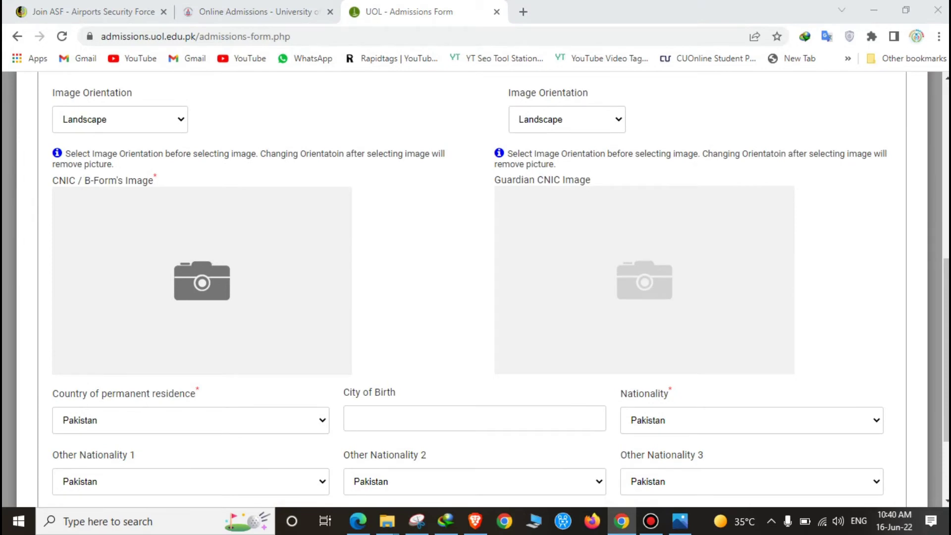
{"action": "double_click", "coordinate": [308, 203]}
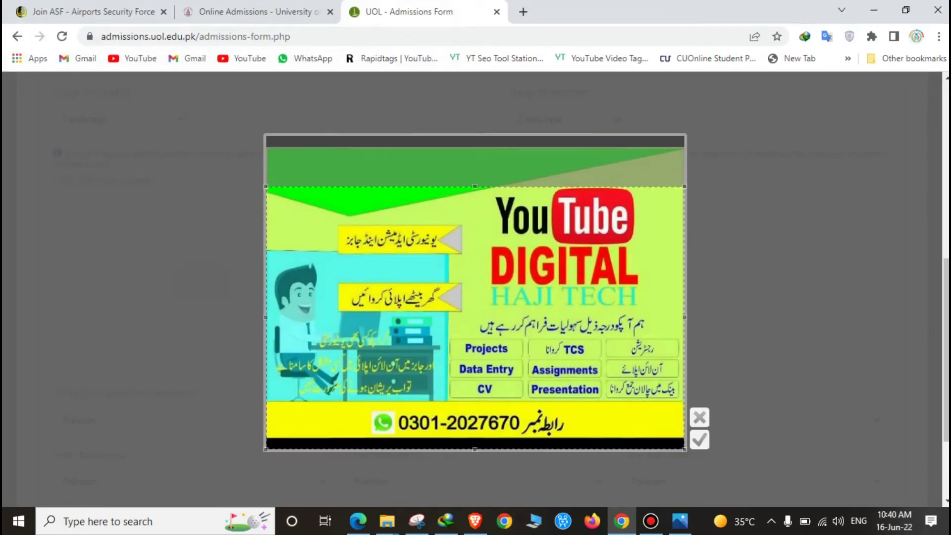
{"action": "left_click", "coordinate": [698, 440]}
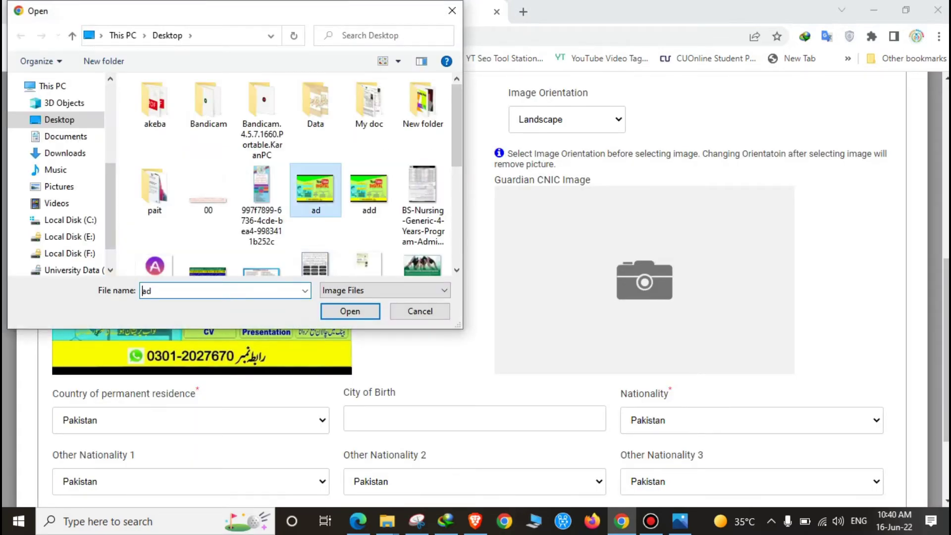
{"action": "key", "text": "Return"}
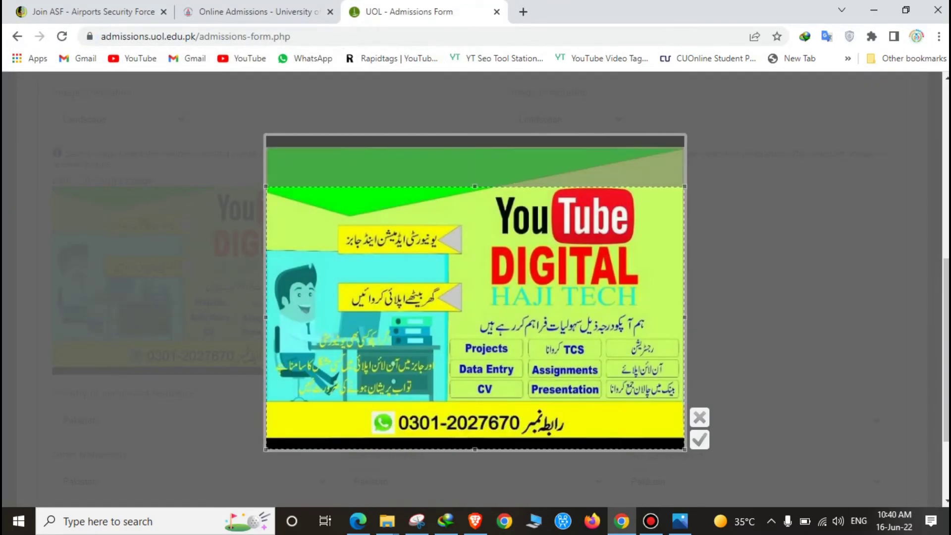
{"action": "key", "text": "Return"}
Fill City of Birth with the saved BWN entry and dismiss the incomplete CNIC warning.
{"action": "scroll", "coordinate": [475, 287], "scroll_direction": "down", "scroll_amount": 3}
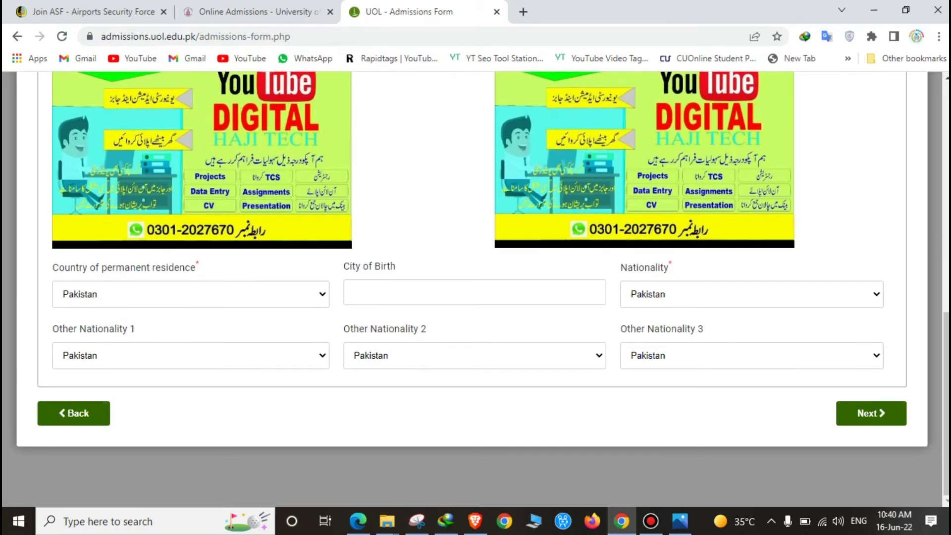
{"action": "left_click", "coordinate": [475, 292]}
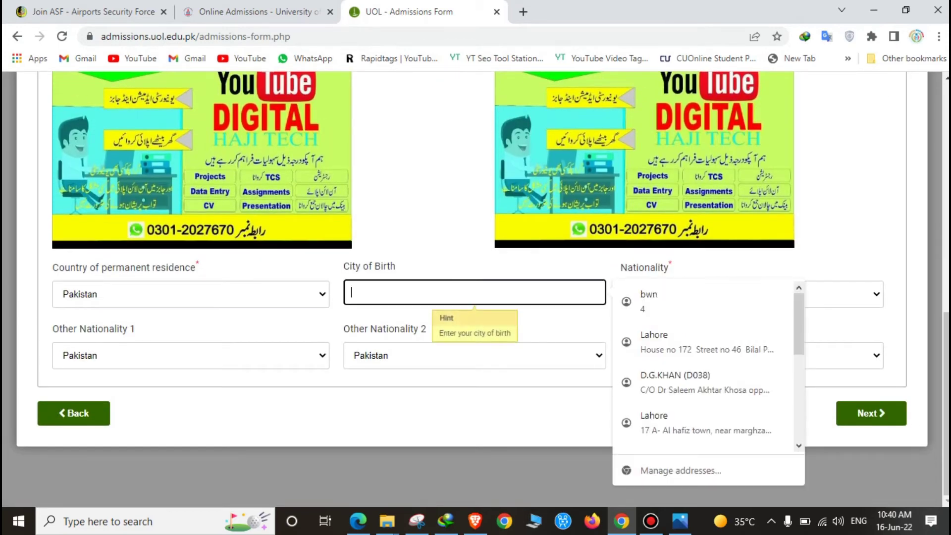
{"action": "left_click", "coordinate": [644, 301]}
{"action": "left_click", "coordinate": [871, 413]}
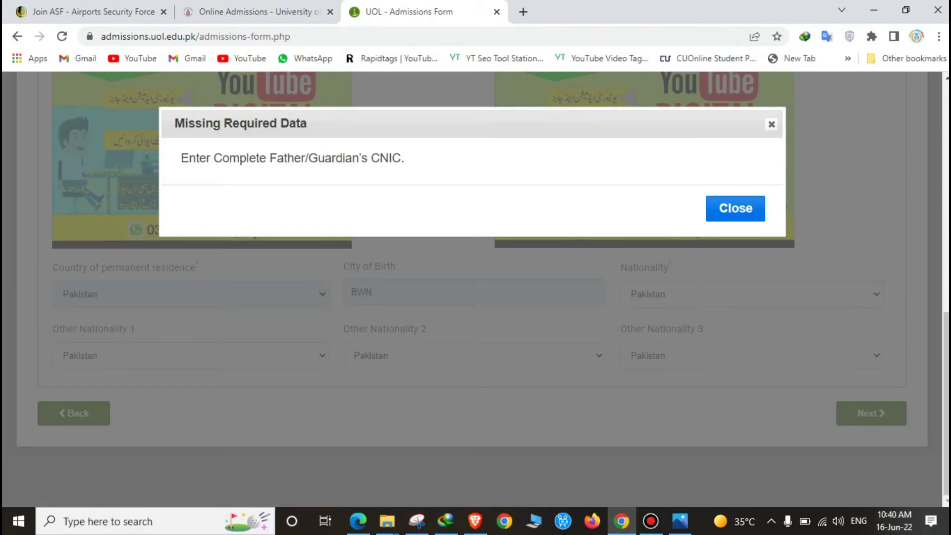
{"action": "key", "text": "Escape"}
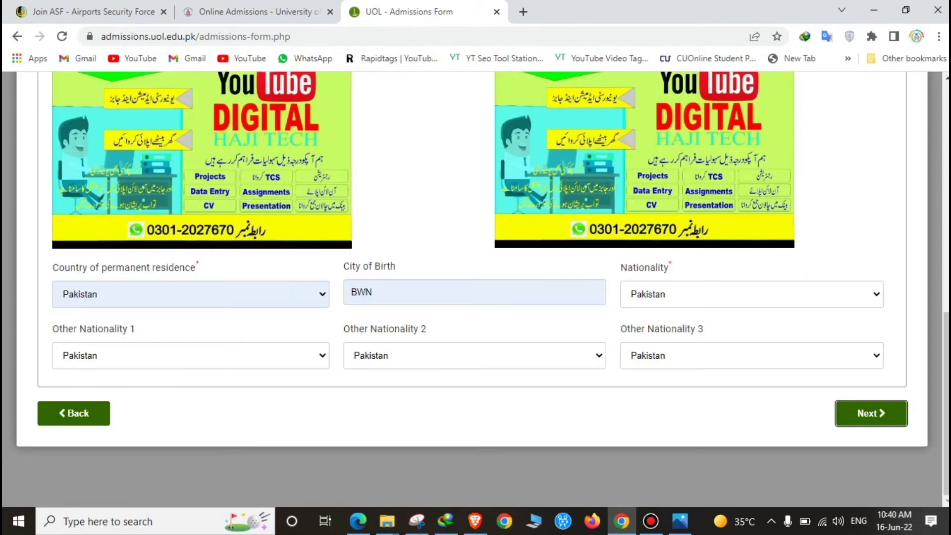
Complete the father's CNIC number with a final 2 and continue to Academics.
{"action": "scroll", "coordinate": [475, 290], "scroll_direction": "up", "scroll_amount": 5}
{"action": "left_click", "coordinate": [569, 208]}
{"action": "type", "text": "2"}
{"action": "scroll", "coordinate": [569, 208], "scroll_direction": "down", "scroll_amount": 6}
{"action": "left_click", "coordinate": [871, 413]}
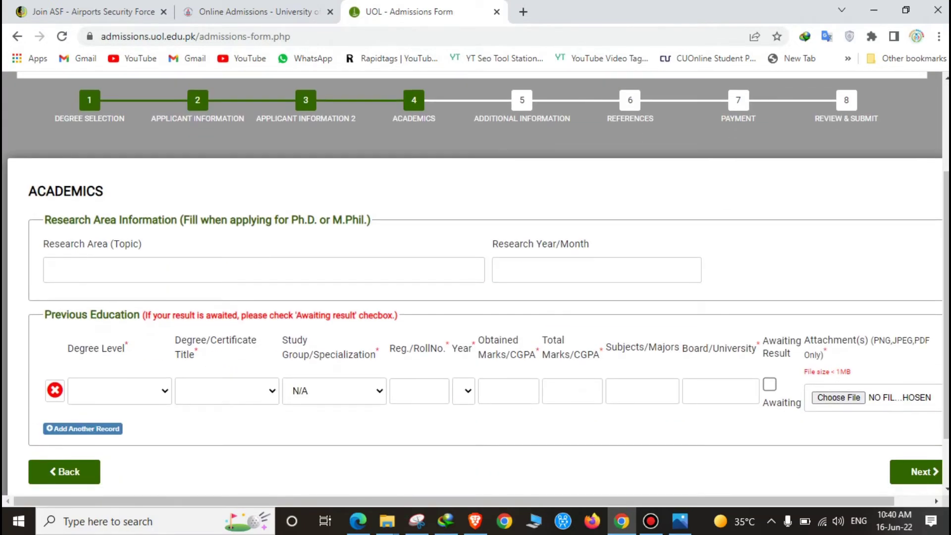
Set the first record to Matric/SSC/O-Level, Matric, Science group, roll number 122009.
{"action": "left_click", "coordinate": [119, 391]}
{"action": "left_click", "coordinate": [127, 420]}
{"action": "left_click", "coordinate": [227, 390]}
{"action": "left_click", "coordinate": [202, 421]}
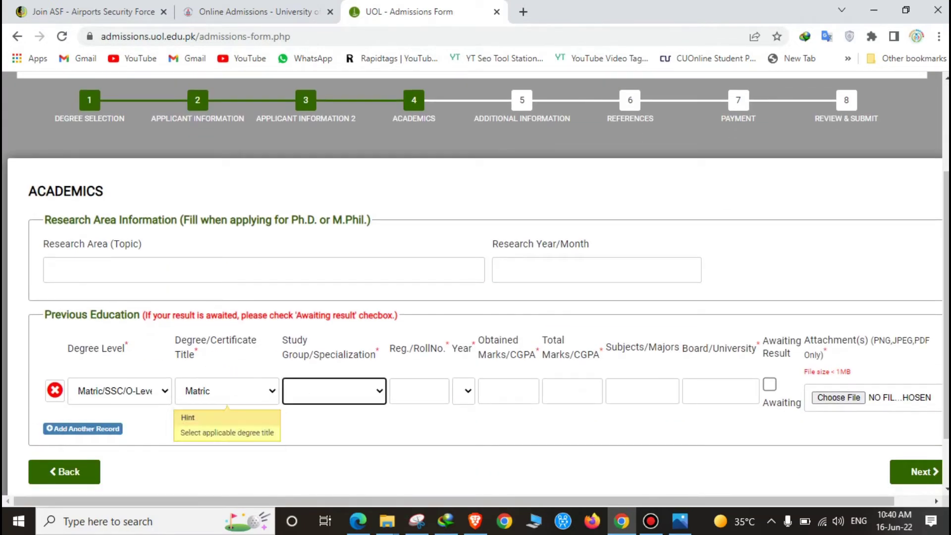
{"action": "key", "text": "alt+Down"}
{"action": "key", "text": "Down"}
{"action": "key", "text": "Return"}
{"action": "key", "text": "Tab"}
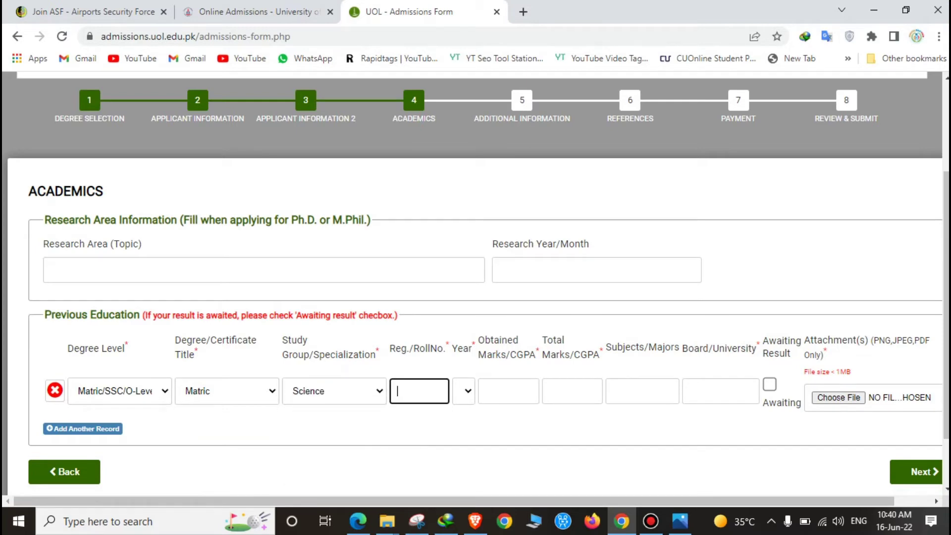
{"action": "key", "text": "Down"}
{"action": "key", "text": "Down"}
{"action": "key", "text": "Down"}
{"action": "key", "text": "Down"}
{"action": "key", "text": "Down"}
{"action": "key", "text": "Down"}
{"action": "key", "text": "Return"}
Choose the Matric passing year from the Year list.
{"action": "key", "text": "Tab"}
{"action": "key", "text": "alt+Down"}
{"action": "type", "text": "2007"}
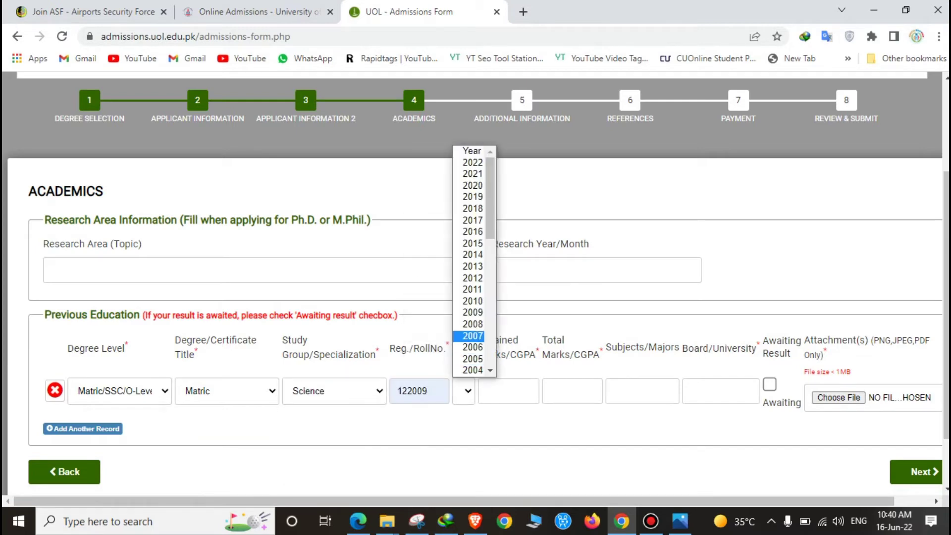
{"action": "scroll", "coordinate": [475, 282], "scroll_direction": "down", "scroll_amount": 2}
{"action": "key", "text": "alt+Down"}
{"action": "scroll", "coordinate": [473, 193], "scroll_direction": "down", "scroll_amount": 10}
{"action": "type", "text": "1989"}
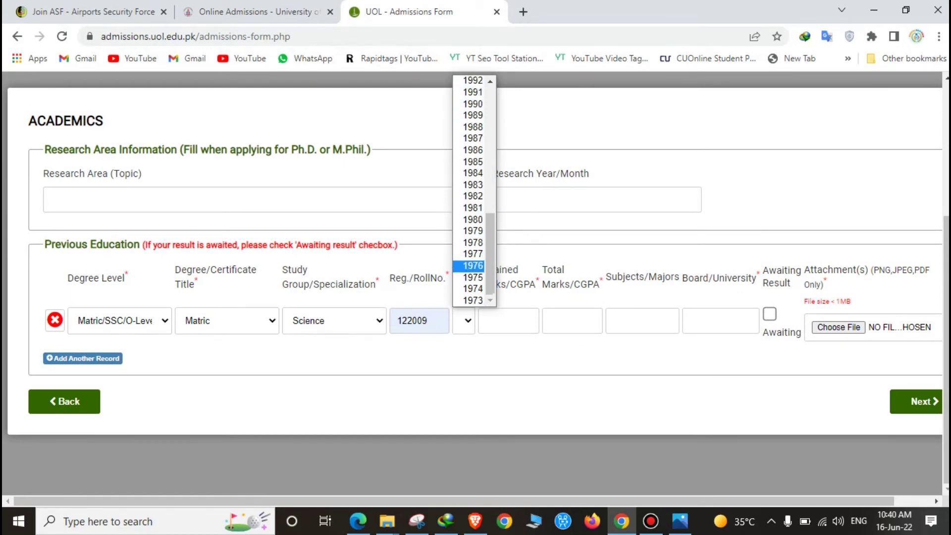
{"action": "scroll", "coordinate": [473, 243], "scroll_direction": "up", "scroll_amount": 10}
{"action": "left_click", "coordinate": [473, 161]}
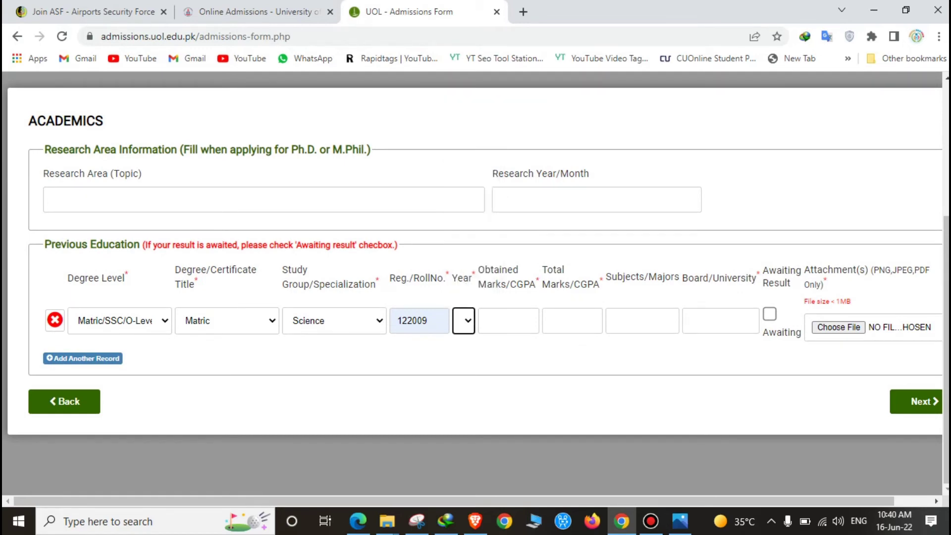
Enter Matric marks of 990 out of 1100.
{"action": "left_click", "coordinate": [508, 320]}
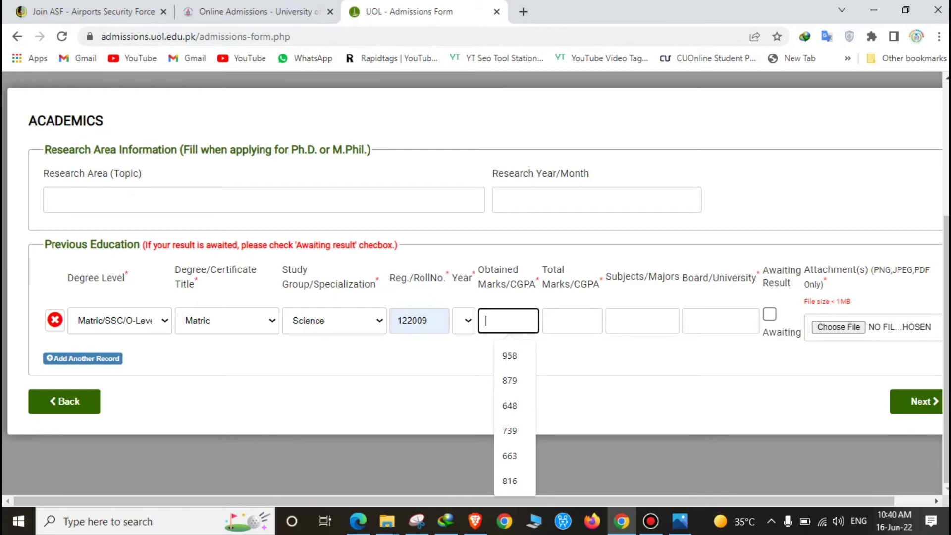
{"action": "type", "text": "990"}
{"action": "left_click", "coordinate": [572, 320]}
{"action": "type", "text": "1"}
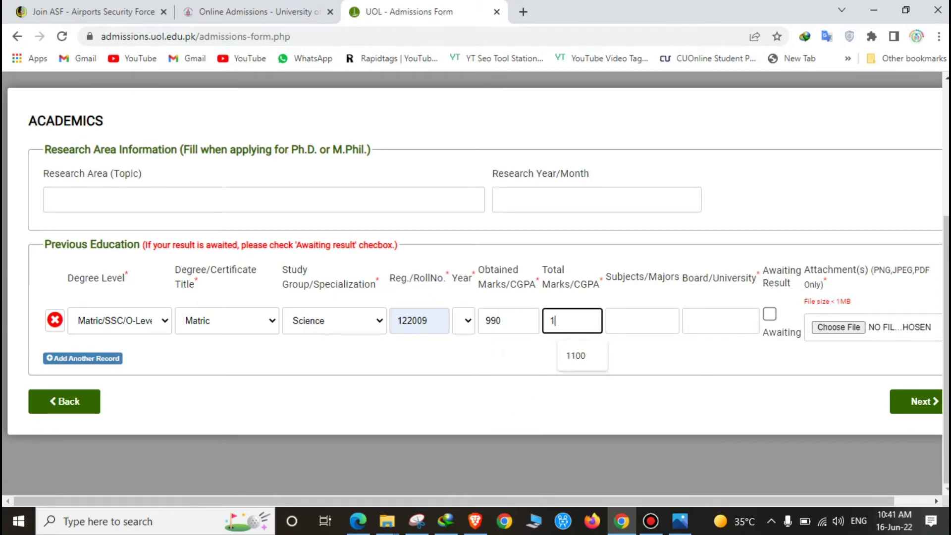
{"action": "key", "text": "Down"}
{"action": "key", "text": "Return"}
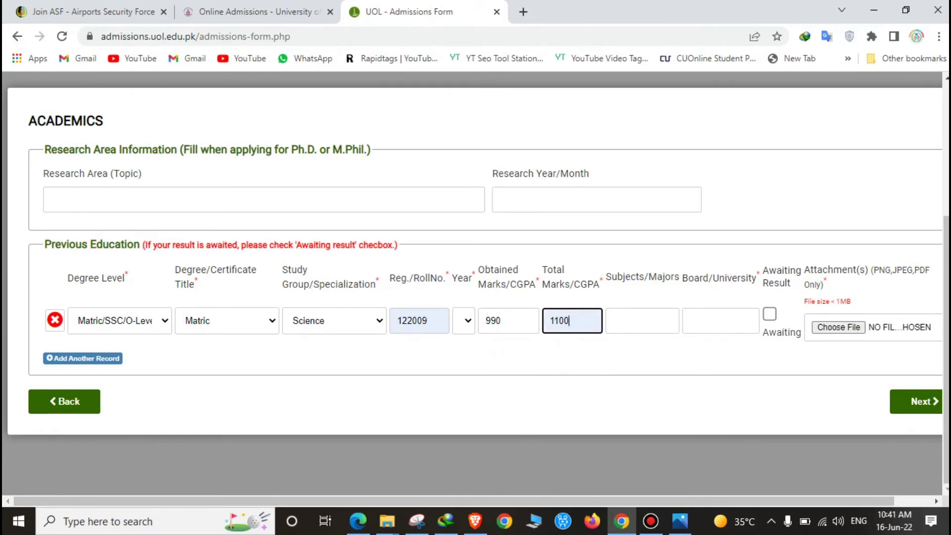
Set Matric subjects to SCIENCE, board to BISE LHR, and attach the ad image.
{"action": "key", "text": "Tab"}
{"action": "type", "text": "SC"}
{"action": "key", "text": "Down"}
{"action": "key", "text": "Return"}
{"action": "key", "text": "Tab"}
{"action": "key", "text": "Down"}
{"action": "key", "text": "Return"}
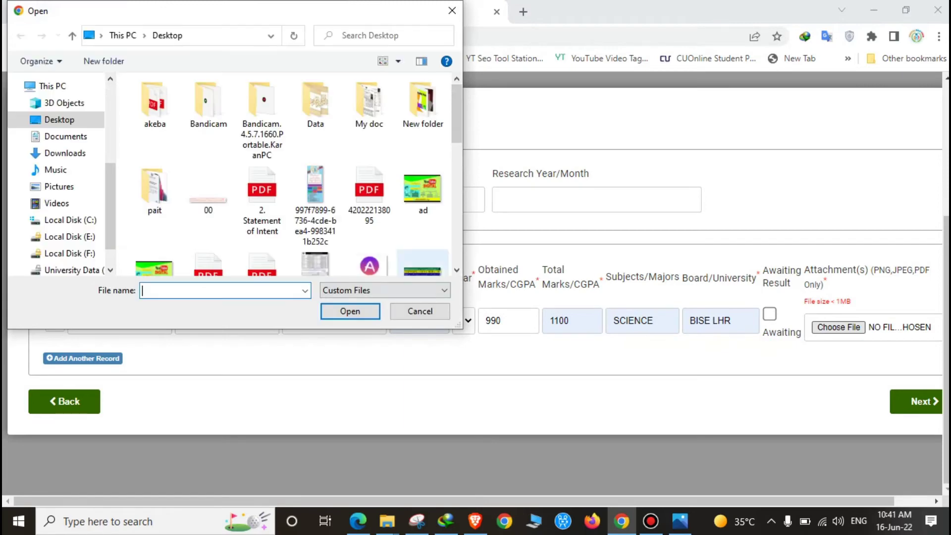
{"action": "left_click", "coordinate": [422, 191]}
{"action": "key", "text": "Return"}
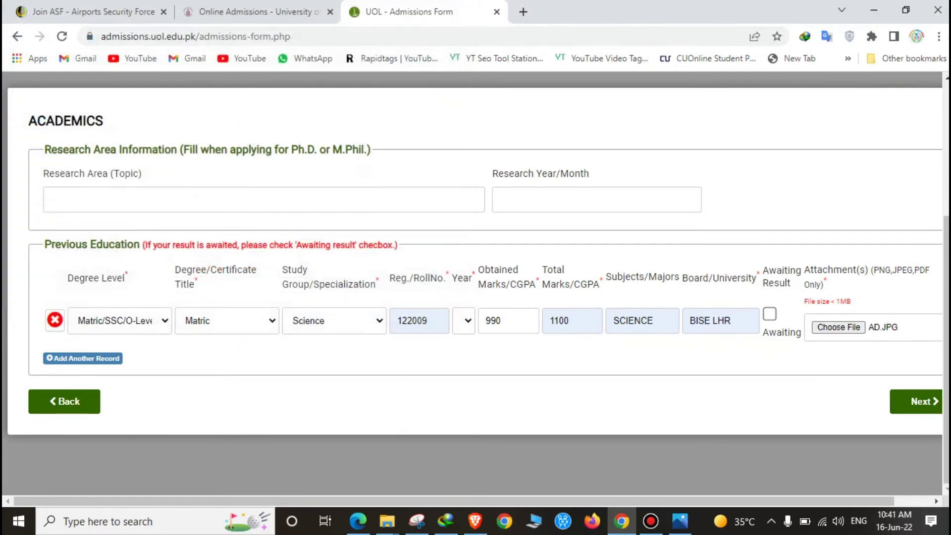
Add a second record: Intermediate/HSSC, F.Sc., Pre-Medical group, with the saved roll number.
{"action": "left_click", "coordinate": [82, 358]}
{"action": "left_click", "coordinate": [119, 378]}
{"action": "key", "text": "Down"}
{"action": "key", "text": "Down"}
{"action": "key", "text": "Tab"}
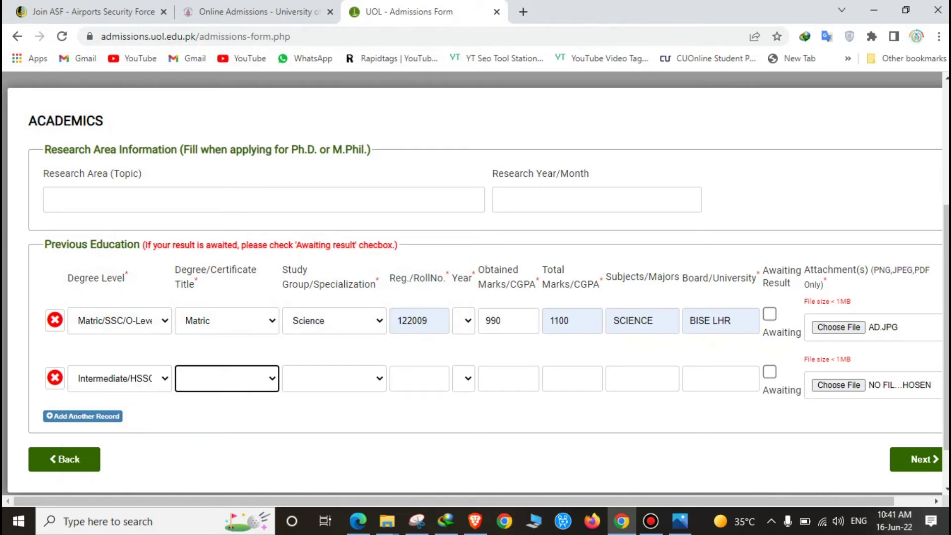
{"action": "key", "text": "alt+Down"}
{"action": "key", "text": "Down"}
{"action": "key", "text": "Down"}
{"action": "key", "text": "Tab"}
{"action": "key", "text": "alt+Down"}
{"action": "key", "text": "Down"}
{"action": "key", "text": "Down"}
{"action": "key", "text": "Return"}
{"action": "key", "text": "Tab"}
Set the Intermediate passing year and marks of 958 out of 1100.
{"action": "key", "text": "Down"}
{"action": "key", "text": "Down"}
{"action": "key", "text": "Down"}
{"action": "key", "text": "Down"}
{"action": "key", "text": "Down"}
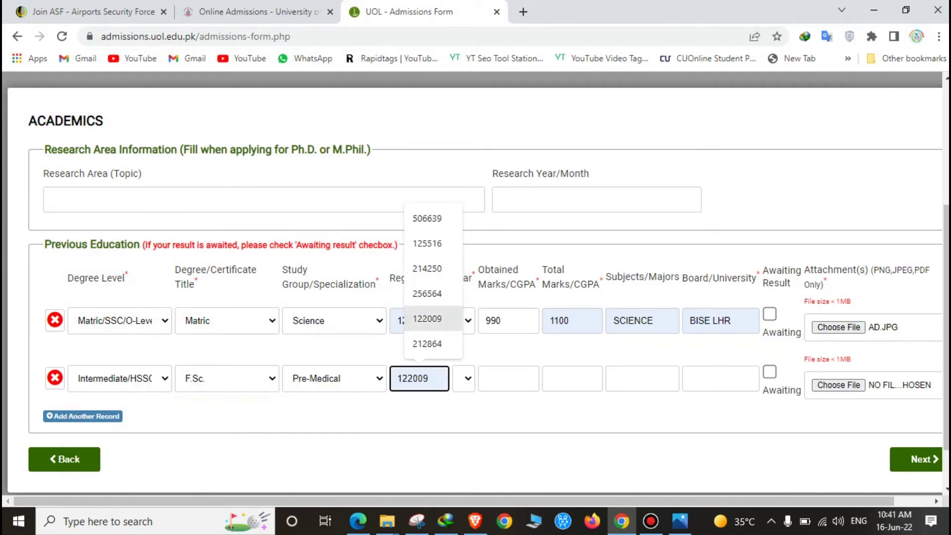
{"action": "key", "text": "Return"}
{"action": "key", "text": "Tab"}
{"action": "key", "text": "alt+Down"}
{"action": "key", "text": "Down"}
{"action": "key", "text": "Down"}
{"action": "key", "text": "Down"}
{"action": "key", "text": "Down"}
{"action": "key", "text": "Down"}
{"action": "key", "text": "Down"}
{"action": "key", "text": "Down"}
{"action": "key", "text": "Up"}
{"action": "key", "text": "Up"}
{"action": "key", "text": "Up"}
{"action": "key", "text": "Up"}
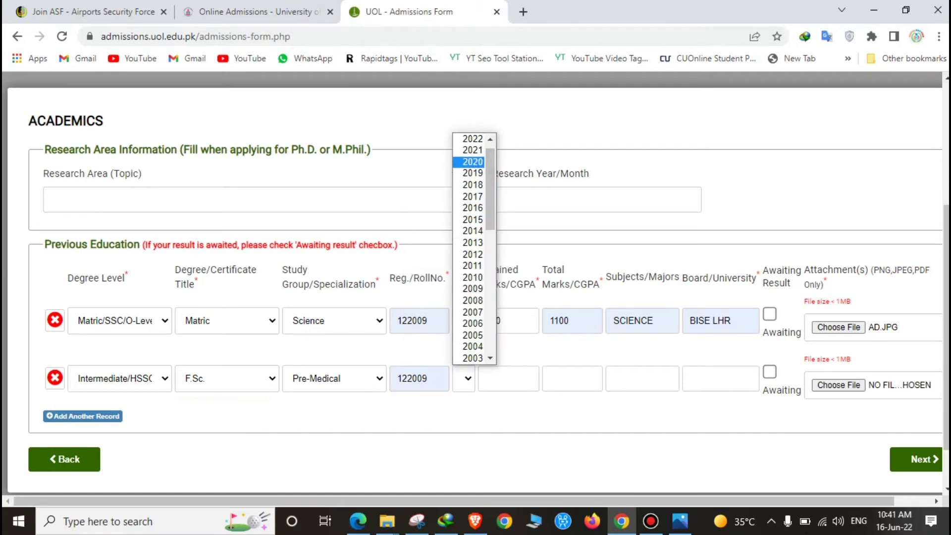
{"action": "key", "text": "Return"}
{"action": "key", "text": "Tab"}
{"action": "key", "text": "Up"}
{"action": "key", "text": "Up"}
{"action": "key", "text": "Up"}
{"action": "key", "text": "Up"}
{"action": "key", "text": "Up"}
{"action": "key", "text": "Up"}
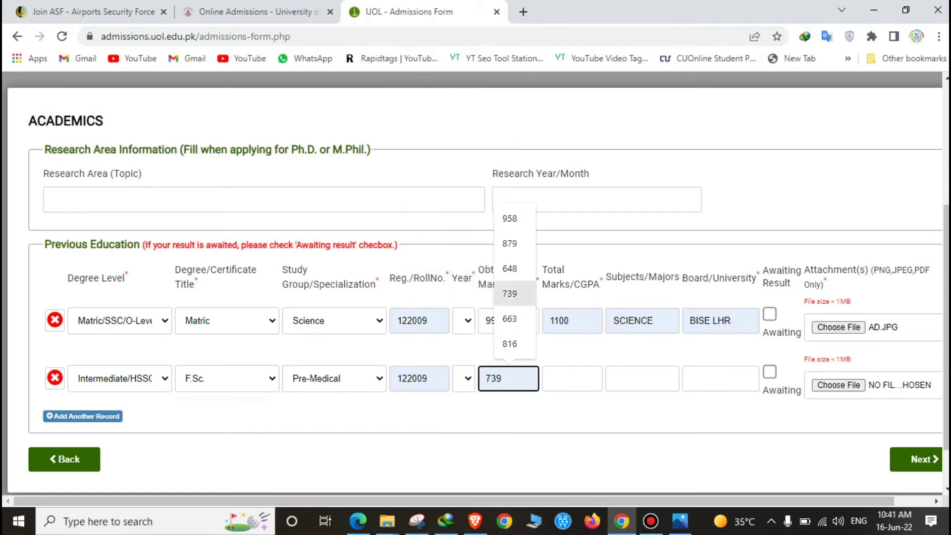
{"action": "key", "text": "Return"}
{"action": "key", "text": "Tab"}
{"action": "key", "text": "Down"}
{"action": "key", "text": "Return"}
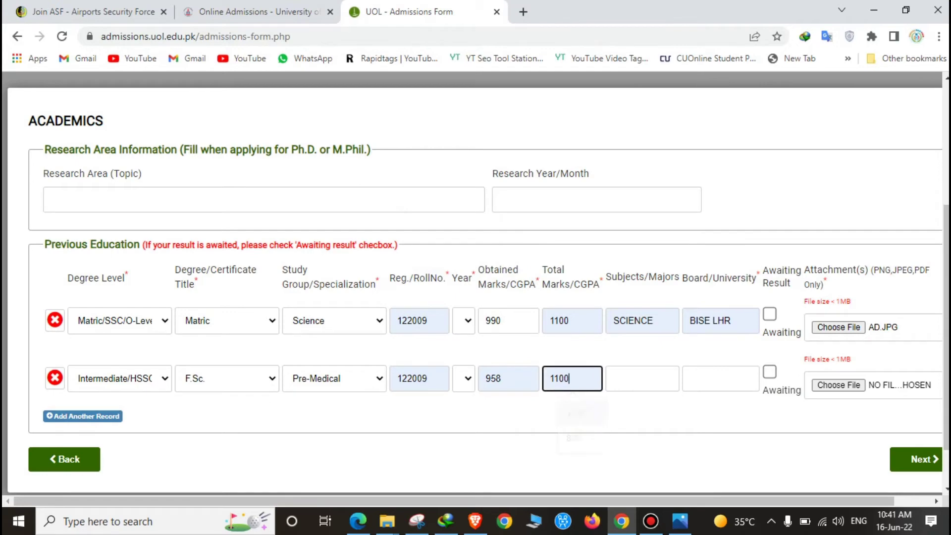
Set Intermediate subjects to SCIENCE, board to BISE GUJRANWALA, attach the ad image, and continue.
{"action": "key", "text": "Tab"}
{"action": "key", "text": "Down"}
{"action": "key", "text": "Return"}
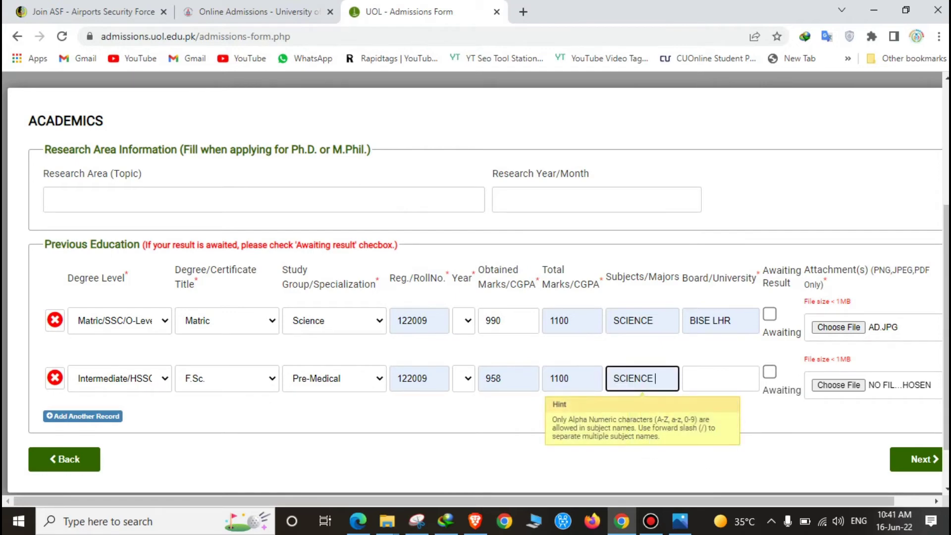
{"action": "key", "text": "Tab"}
{"action": "key", "text": "Down"}
{"action": "key", "text": "Down"}
{"action": "key", "text": "Down"}
{"action": "key", "text": "Down"}
{"action": "key", "text": "Return"}
{"action": "key", "text": "Tab"}
{"action": "key", "text": "Tab"}
{"action": "key", "text": "space"}
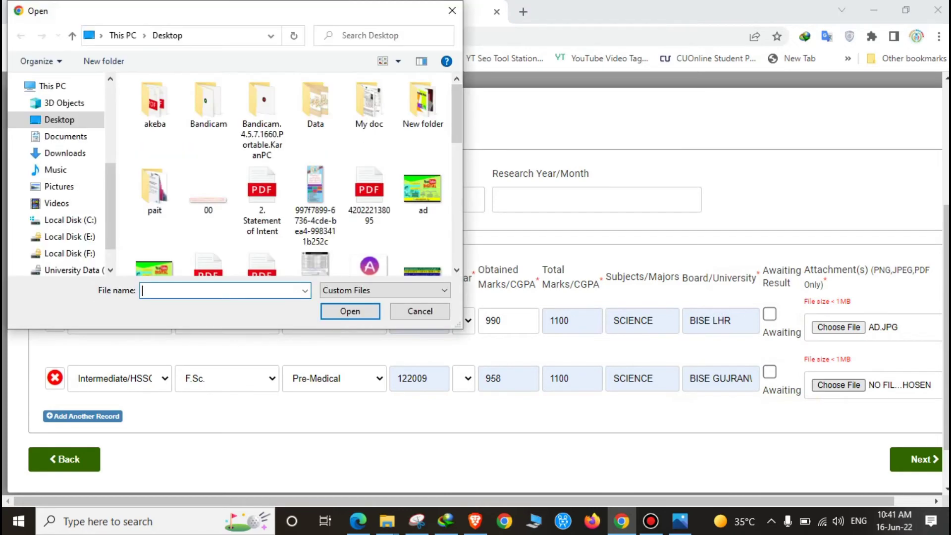
{"action": "type", "text": "ad"}
{"action": "key", "text": "Return"}
{"action": "key", "text": "Tab"}
{"action": "key", "text": "Tab"}
{"action": "key", "text": "Tab"}
{"action": "key", "text": "Return"}
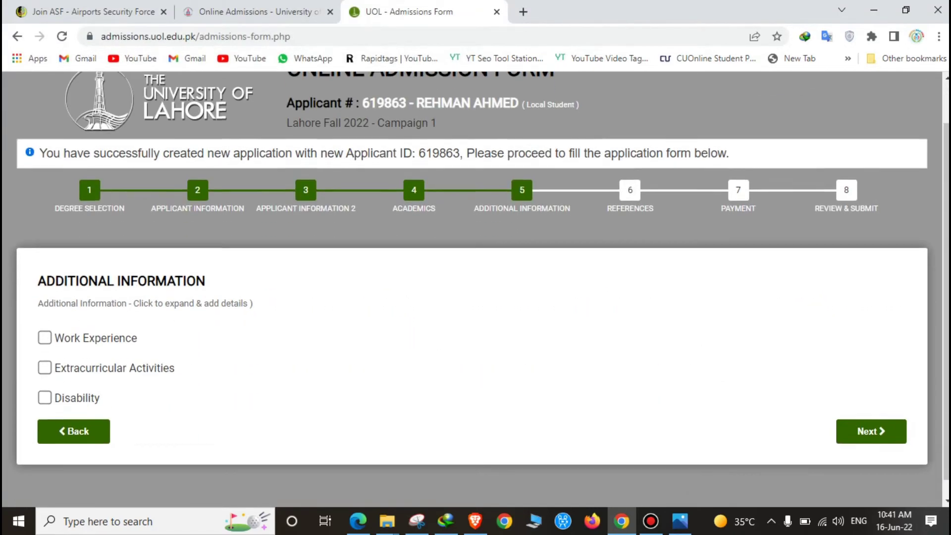
Move through Additional Information and References to Payment, step back and forth, then try continuing.
{"action": "key", "text": "Return"}
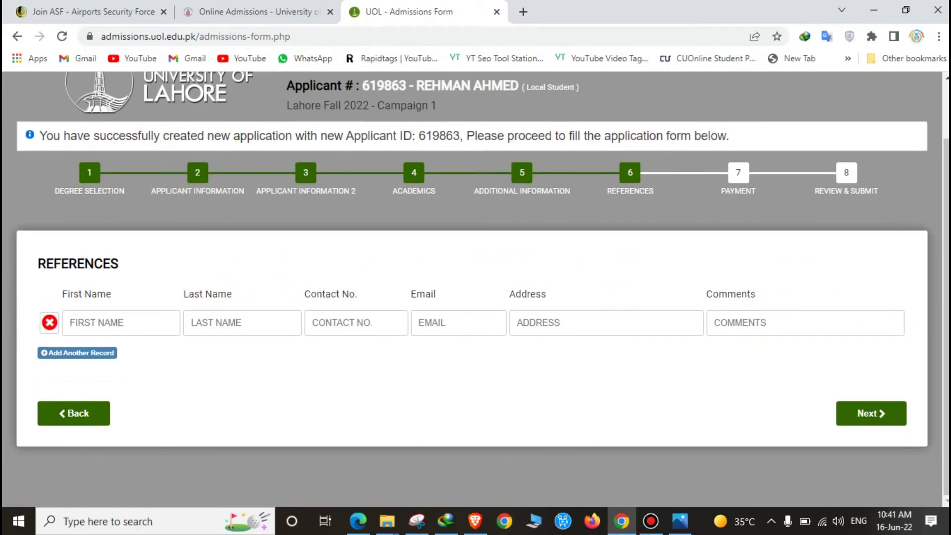
{"action": "key", "text": "Return"}
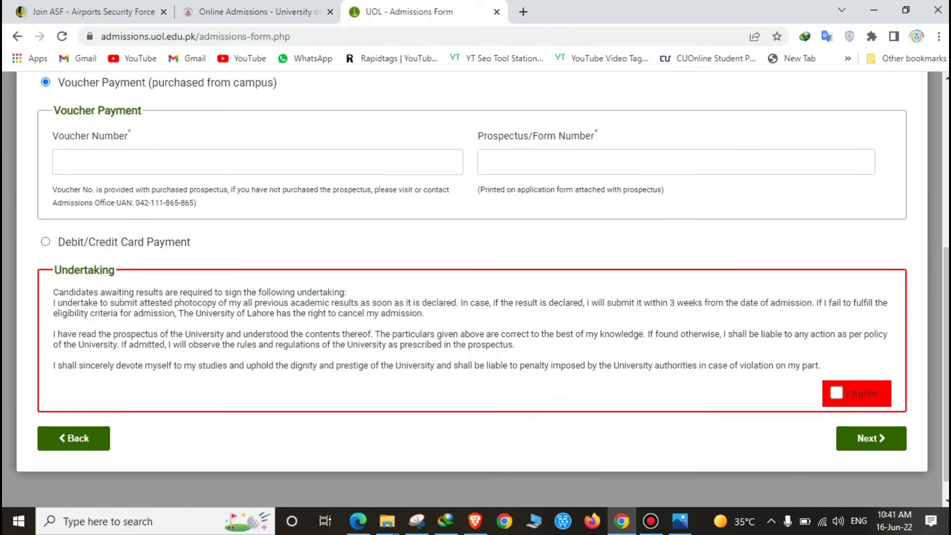
{"action": "key", "text": "Return"}
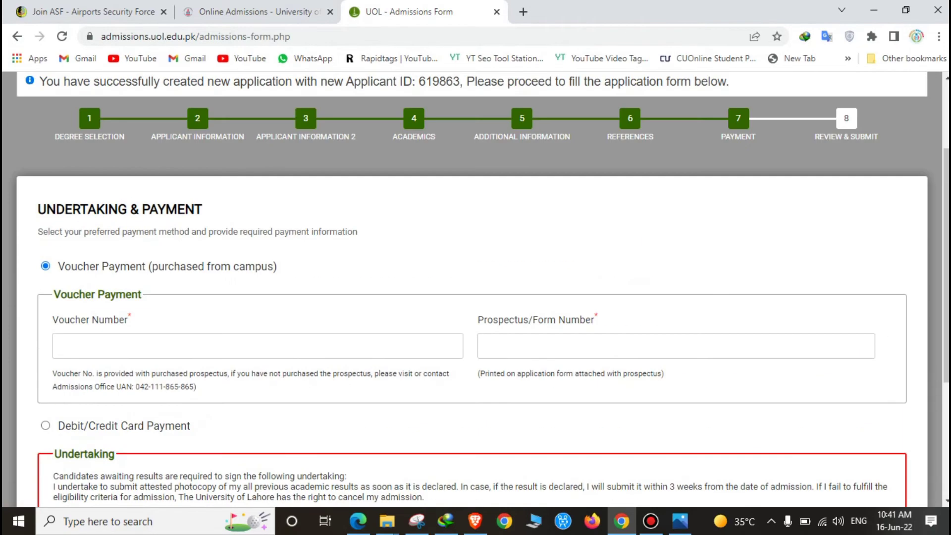
{"action": "key", "text": "Return"}
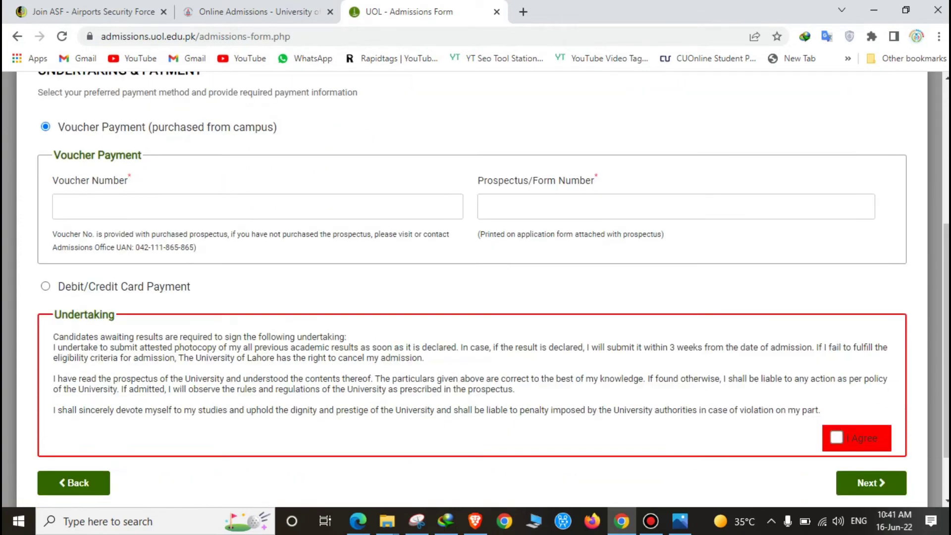
{"action": "key", "text": "Return"}
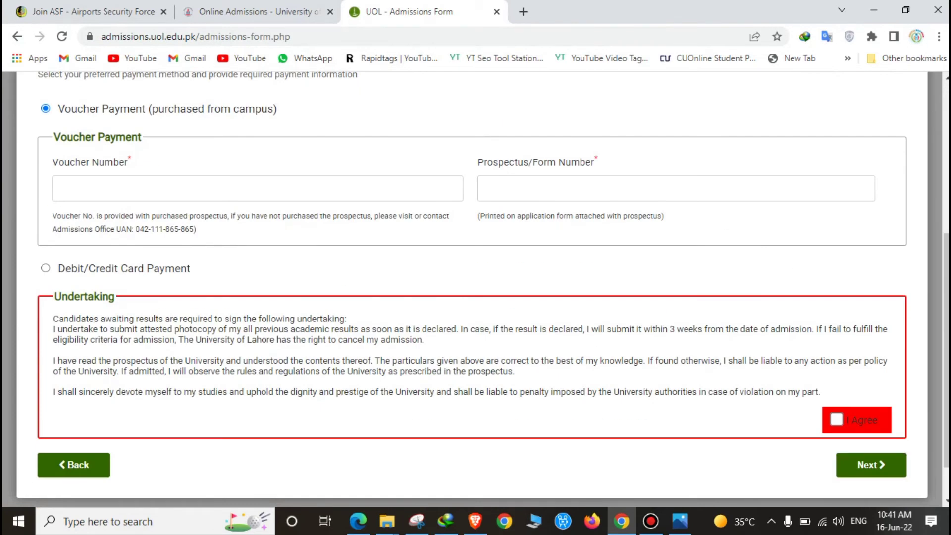
{"action": "key", "text": "Return"}
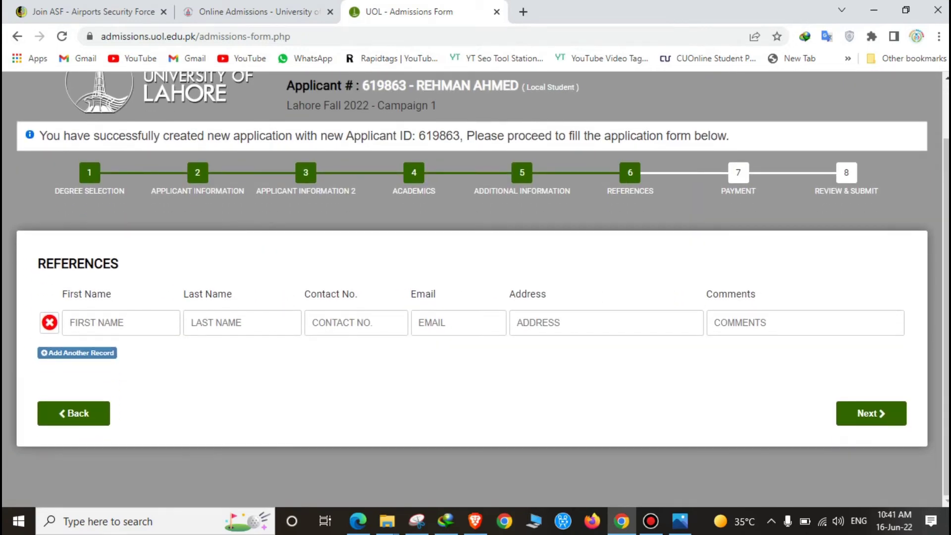
{"action": "key", "text": "Return"}
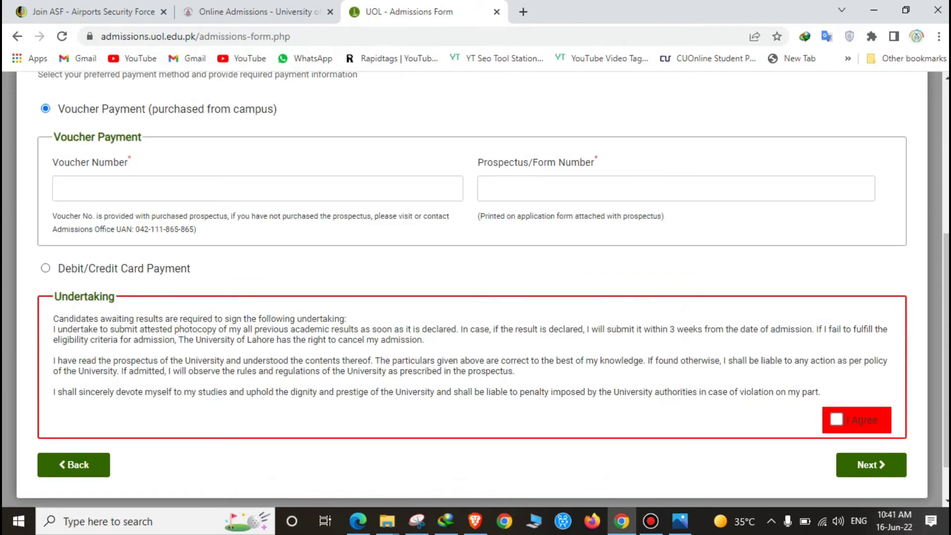
{"action": "key", "text": "Return"}
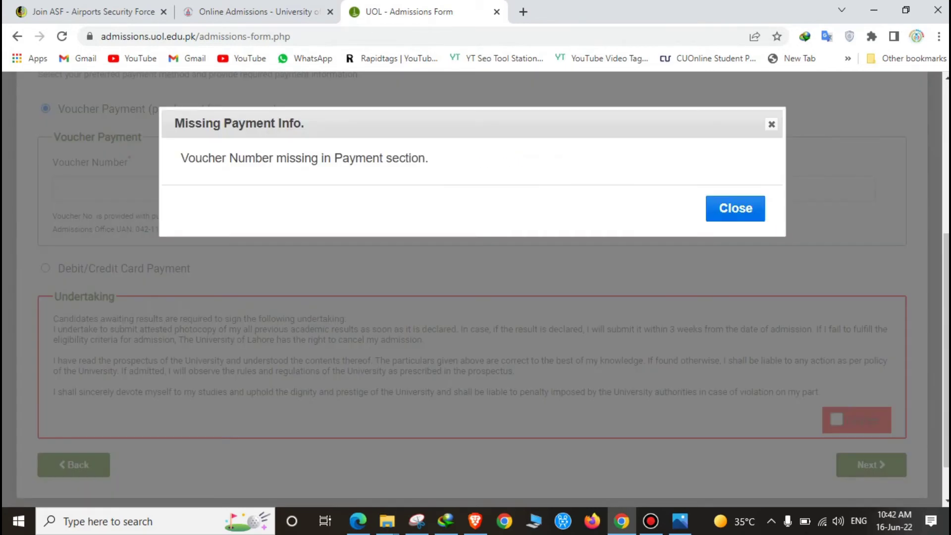
Dismiss the missing voucher warning, tick I Agree on the undertaking, and retry continuing.
{"action": "key", "text": "Return"}
{"action": "key", "text": "space"}
{"action": "key", "text": "Return"}
{"action": "key", "text": "Return"}
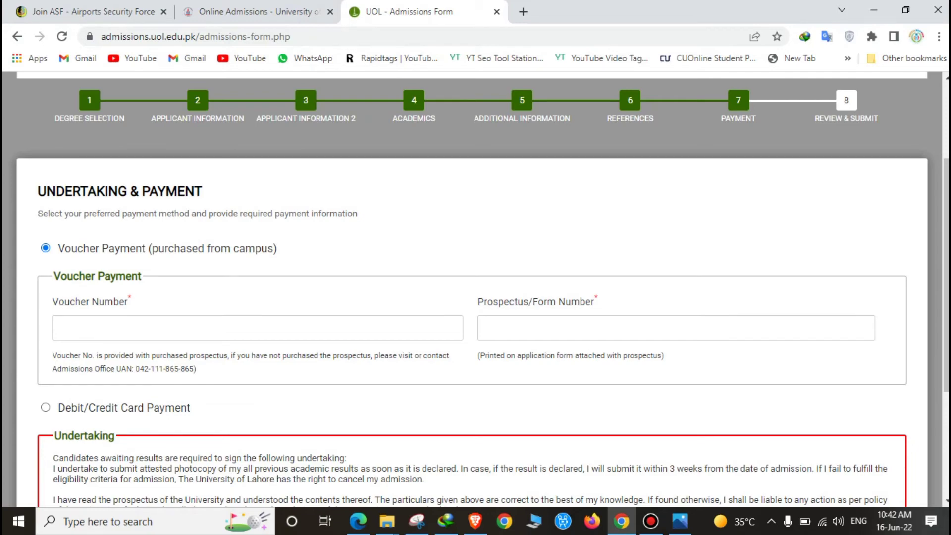
{"action": "scroll", "coordinate": [476, 287], "scroll_direction": "down", "scroll_amount": 4}
{"action": "left_click", "coordinate": [871, 413]}
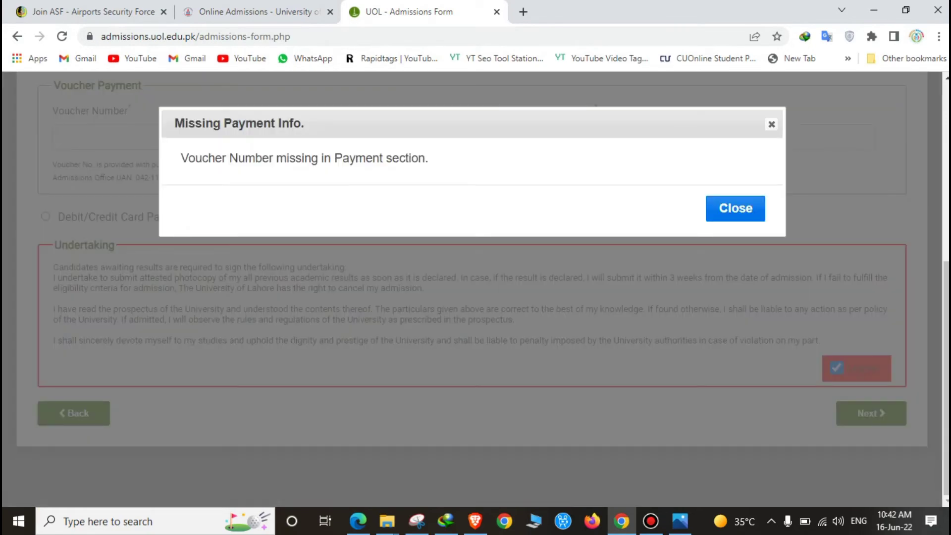
{"action": "left_click", "coordinate": [735, 208]}
Go back to Additional Information, then forward again to the Undertaking & Payment step.
{"action": "left_click", "coordinate": [73, 413]}
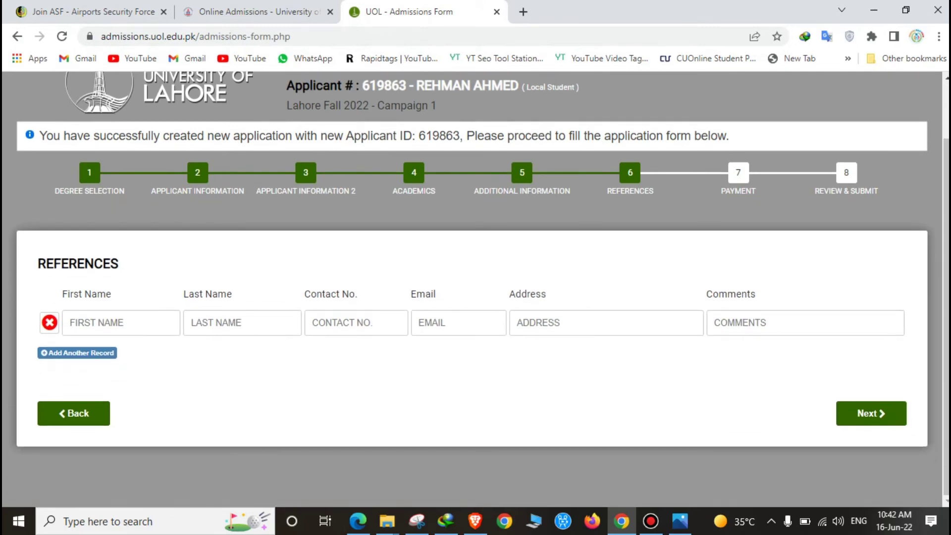
{"action": "left_click", "coordinate": [73, 413]}
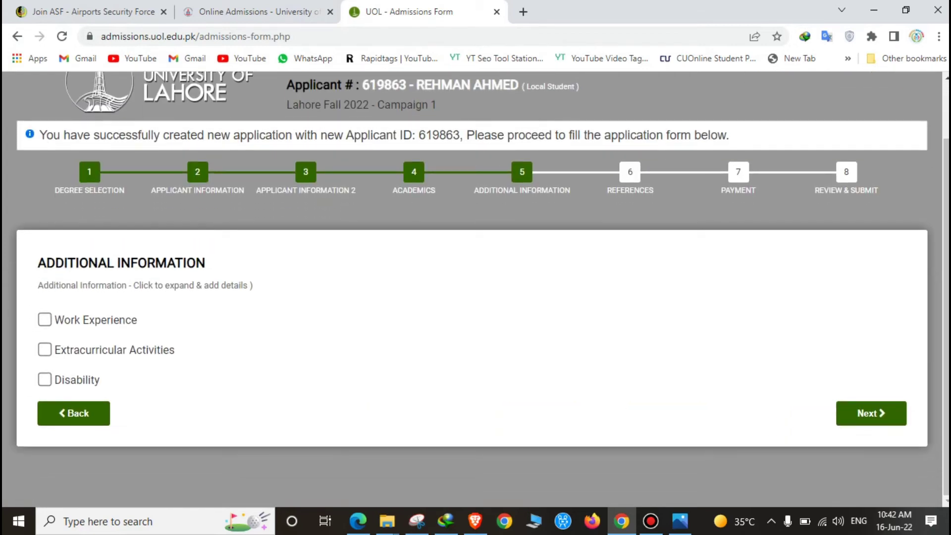
{"action": "left_click", "coordinate": [871, 413]}
{"action": "left_click", "coordinate": [871, 480]}
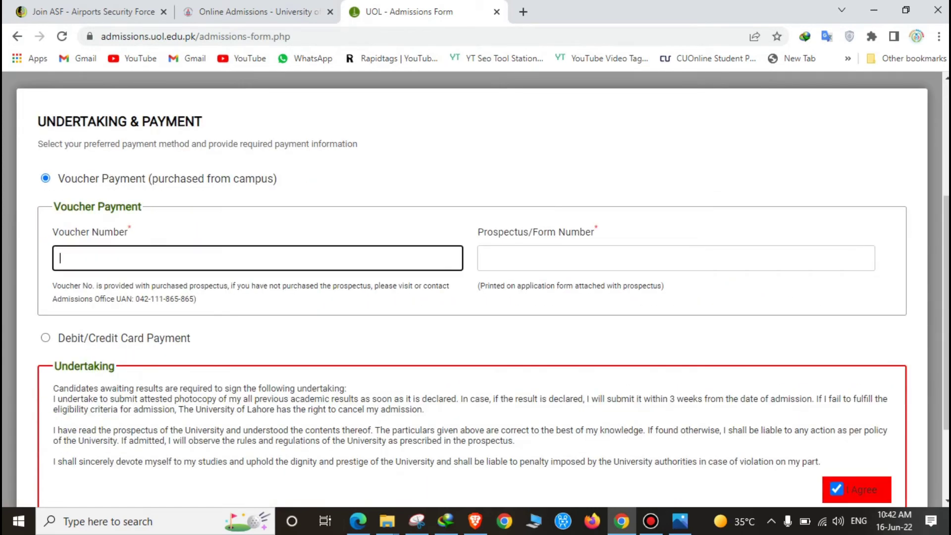
Enter voucher number 22233 and form number 22222, then dismiss the validation error.
{"action": "type", "text": "22233"}
{"action": "key", "text": "Tab"}
{"action": "type", "text": "22222"}
{"action": "scroll", "coordinate": [475, 297], "scroll_direction": "down", "scroll_amount": 2}
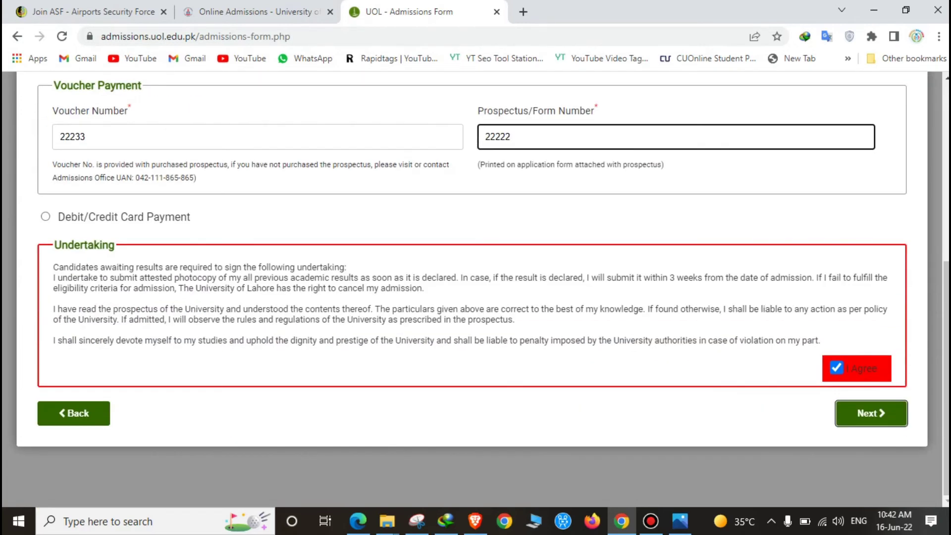
{"action": "key", "text": "Return"}
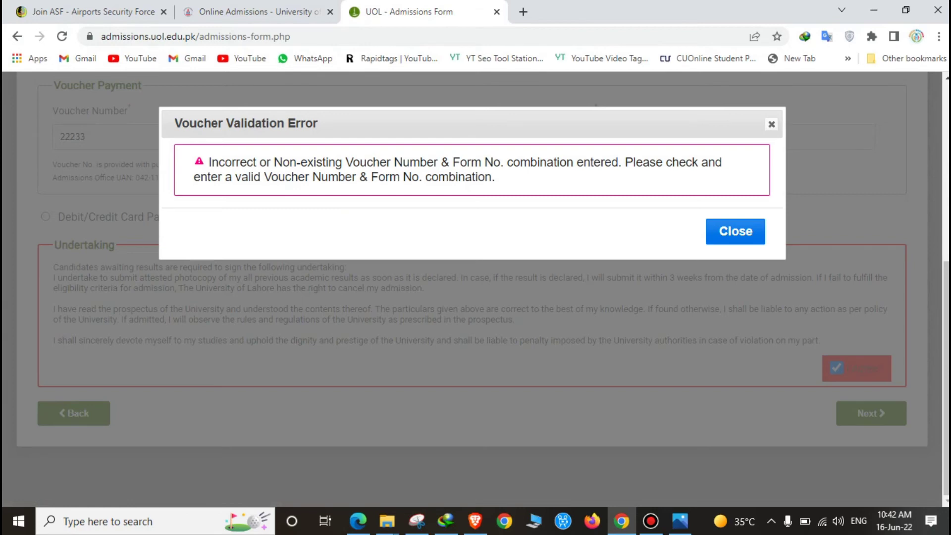
{"action": "key", "text": "Return"}
Change the voucher number to 11122 and form number to 12121, and retry.
{"action": "left_click", "coordinate": [148, 136]}
{"action": "type", "text": "11122"}
{"action": "left_click", "coordinate": [515, 137]}
{"action": "type", "text": "12121"}
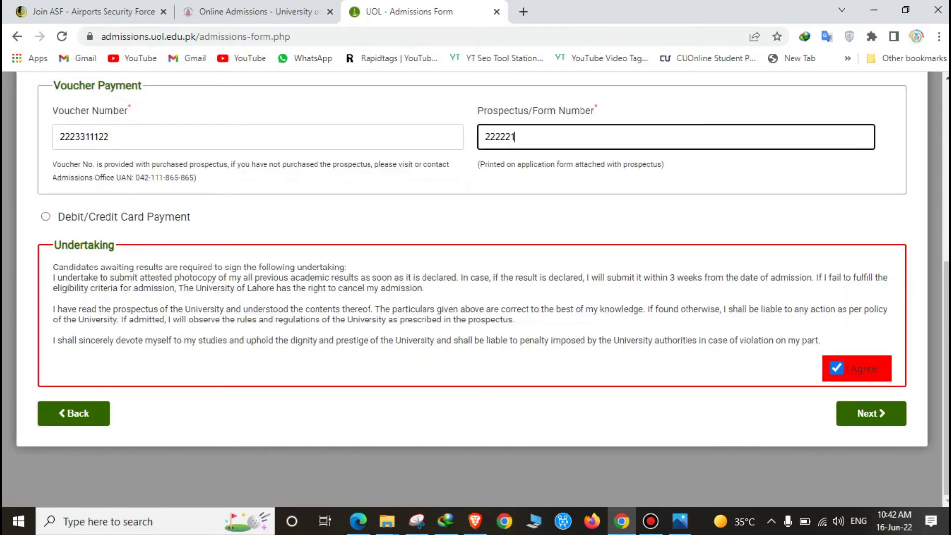
{"action": "key", "text": "Tab"}
{"action": "key", "text": "Tab"}
{"action": "key", "text": "Return"}
{"action": "key", "text": "Return"}
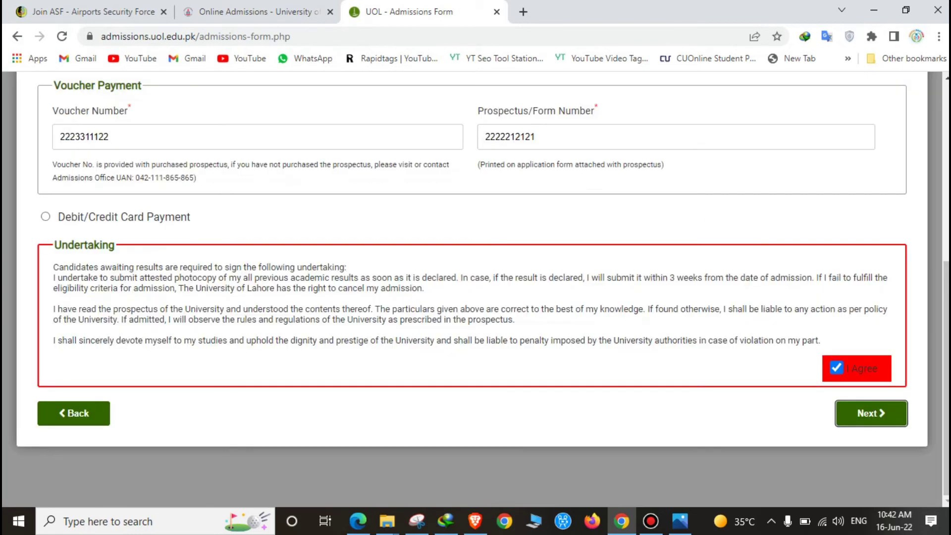
{"action": "scroll", "coordinate": [475, 289], "scroll_direction": "up", "scroll_amount": 4}
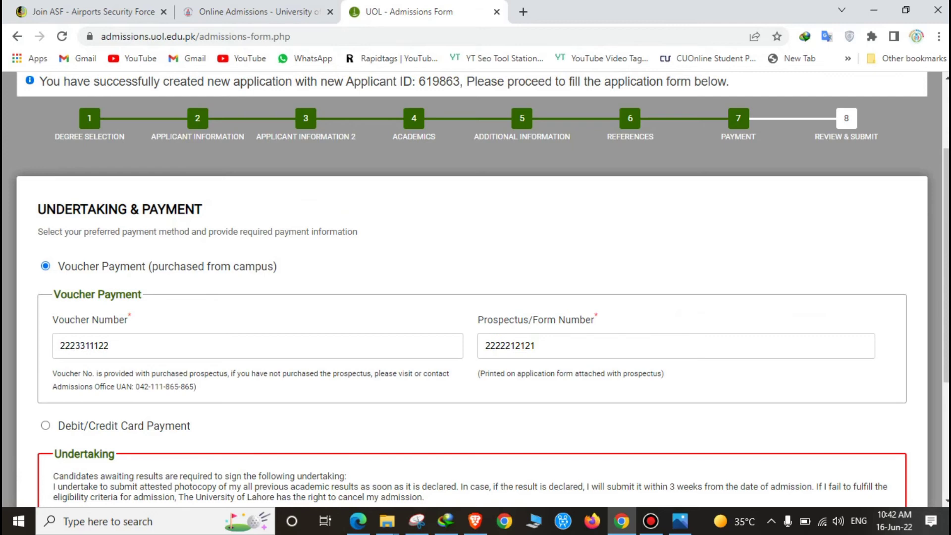
{"action": "scroll", "coordinate": [475, 290], "scroll_direction": "down", "scroll_amount": 5}
{"action": "left_click", "coordinate": [45, 216]}
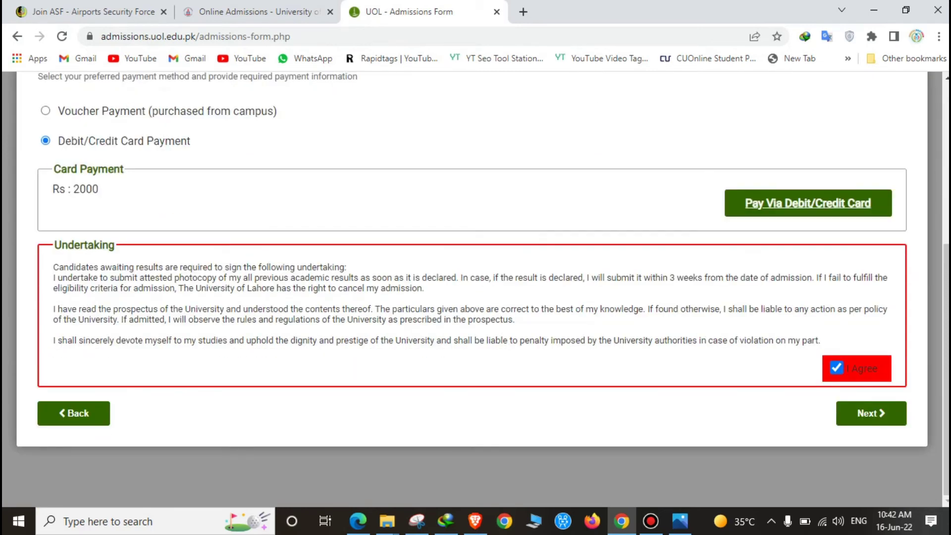
{"action": "left_click", "coordinate": [807, 203]}
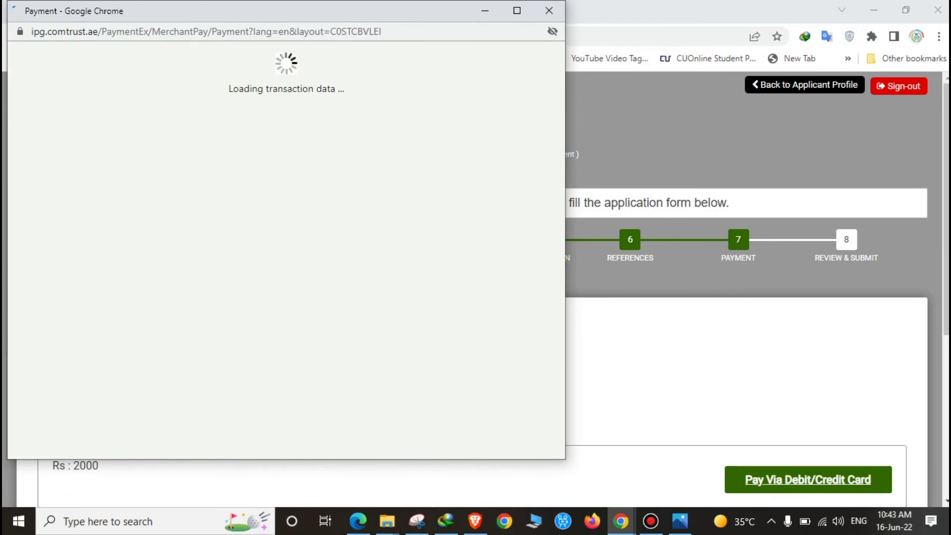
{"action": "scroll", "coordinate": [286, 247], "scroll_direction": "down", "scroll_amount": 4}
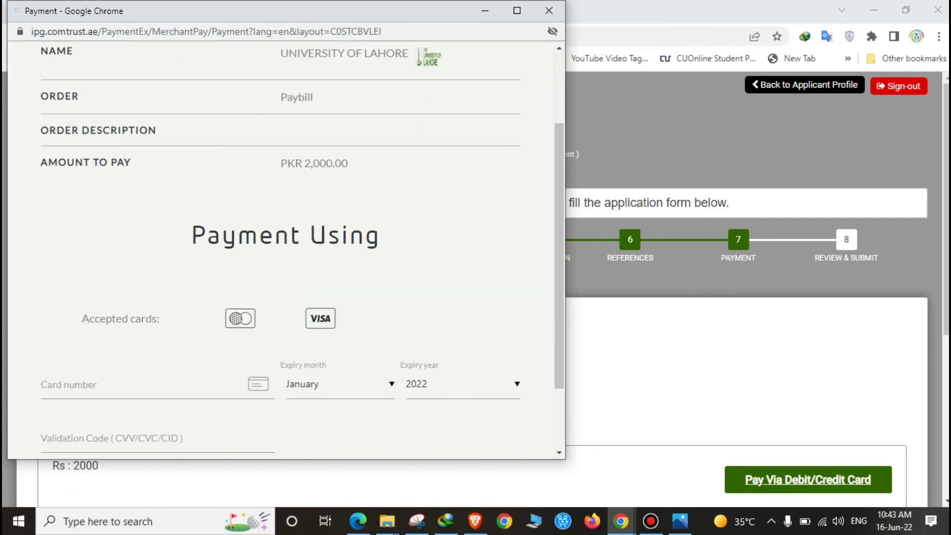
{"action": "scroll", "coordinate": [286, 247], "scroll_direction": "up", "scroll_amount": 3}
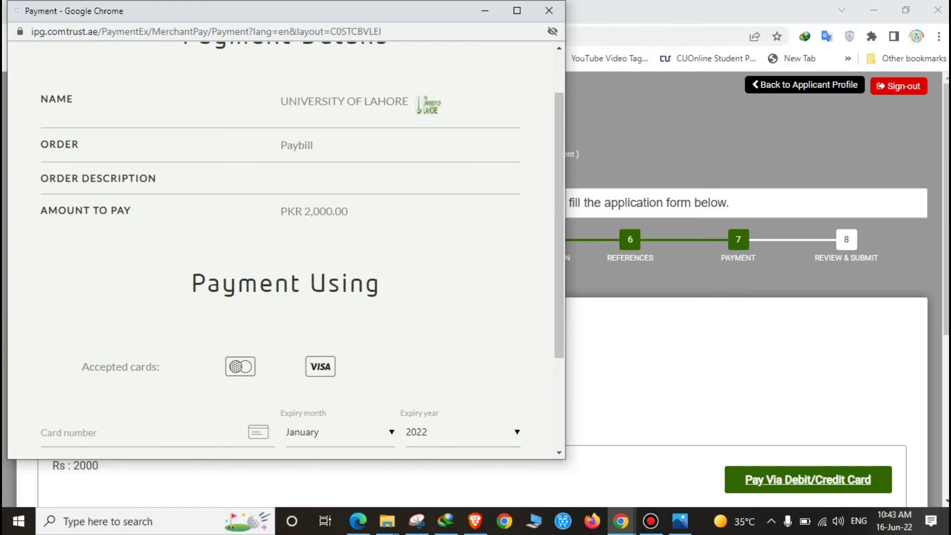
{"action": "scroll", "coordinate": [285, 247], "scroll_direction": "down", "scroll_amount": 3}
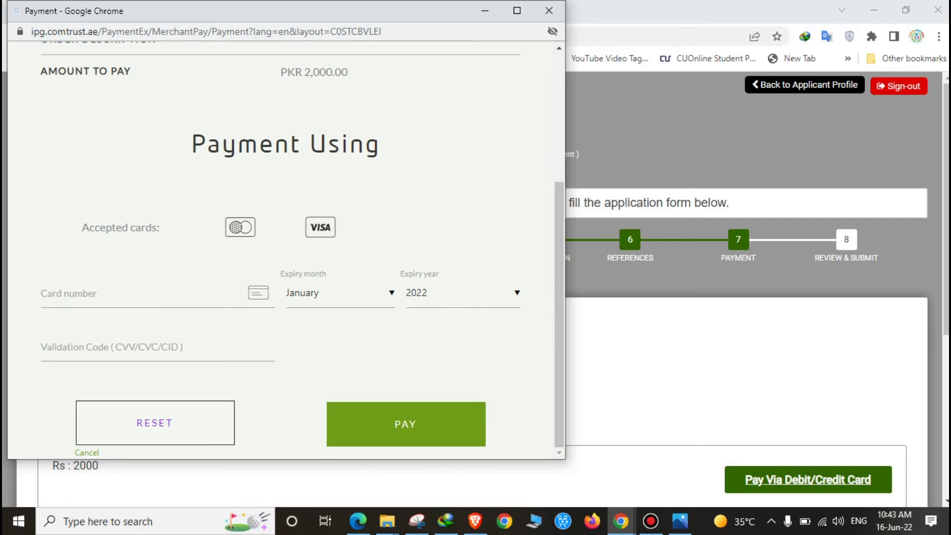
{"action": "left_click", "coordinate": [549, 10]}
{"action": "scroll", "coordinate": [475, 288], "scroll_direction": "down", "scroll_amount": 4}
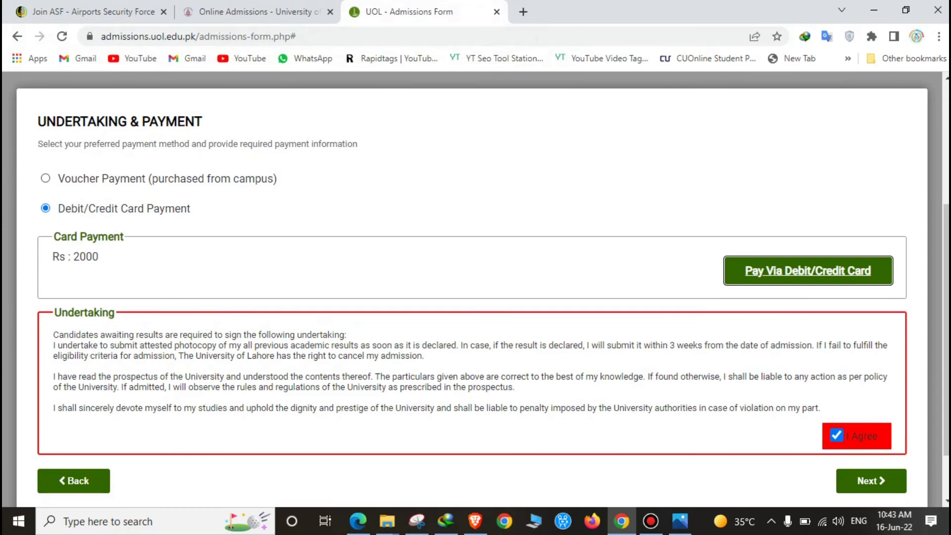
{"action": "left_click", "coordinate": [871, 481]}
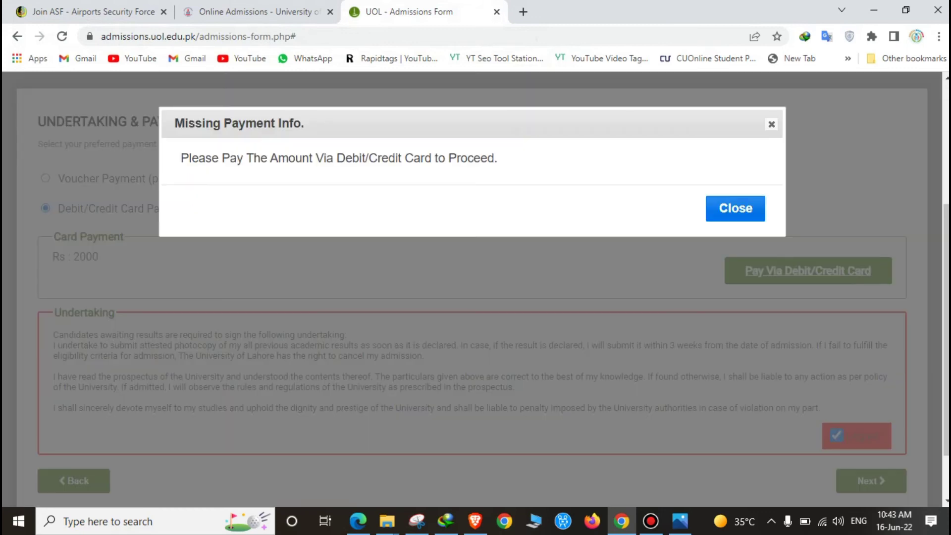
{"action": "left_click", "coordinate": [735, 208]}
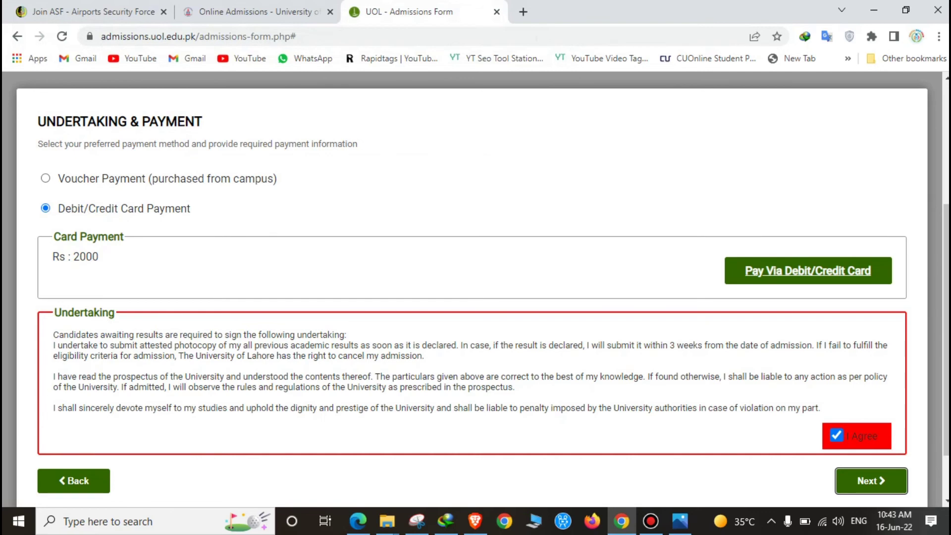
{"action": "scroll", "coordinate": [475, 290], "scroll_direction": "down", "scroll_amount": 2}
Step back from Payment through References, Additional Information, Academics and Applicant Information to Degree Selection.
{"action": "key", "text": "shift+Tab"}
{"action": "key", "text": "Return"}
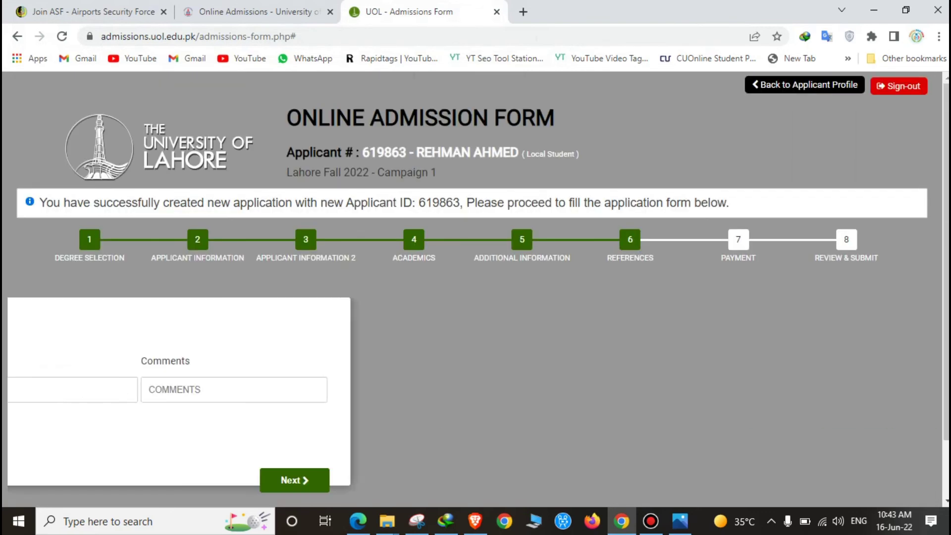
{"action": "key", "text": "Return"}
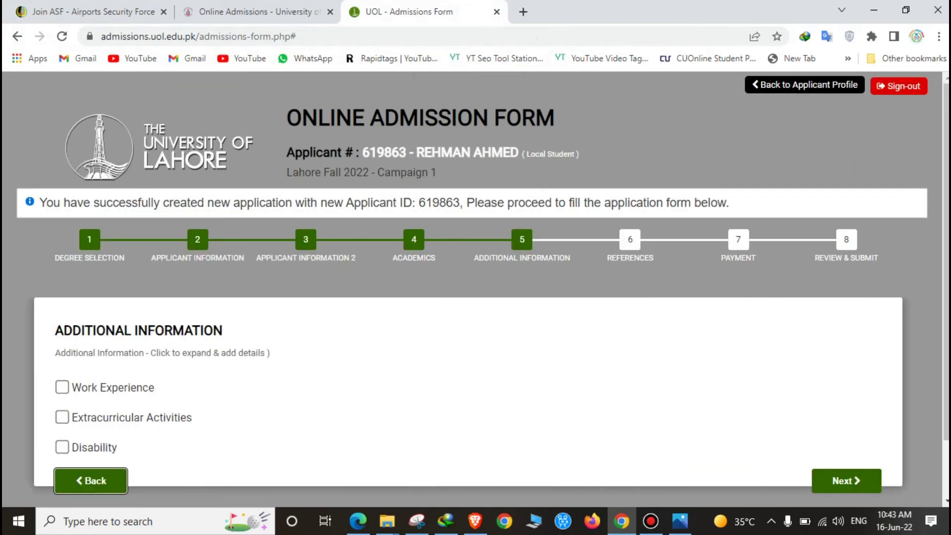
{"action": "key", "text": "Return"}
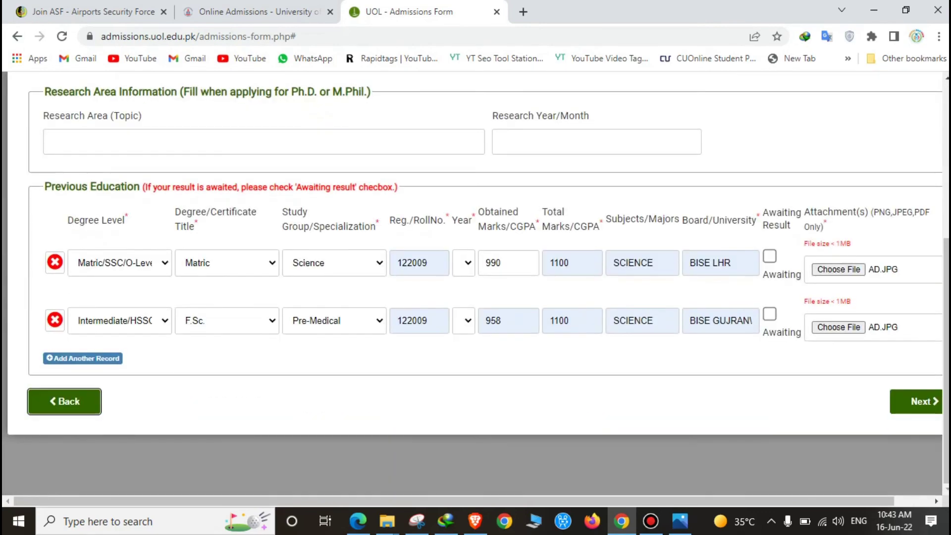
{"action": "key", "text": "Return"}
{"action": "key", "text": "End"}
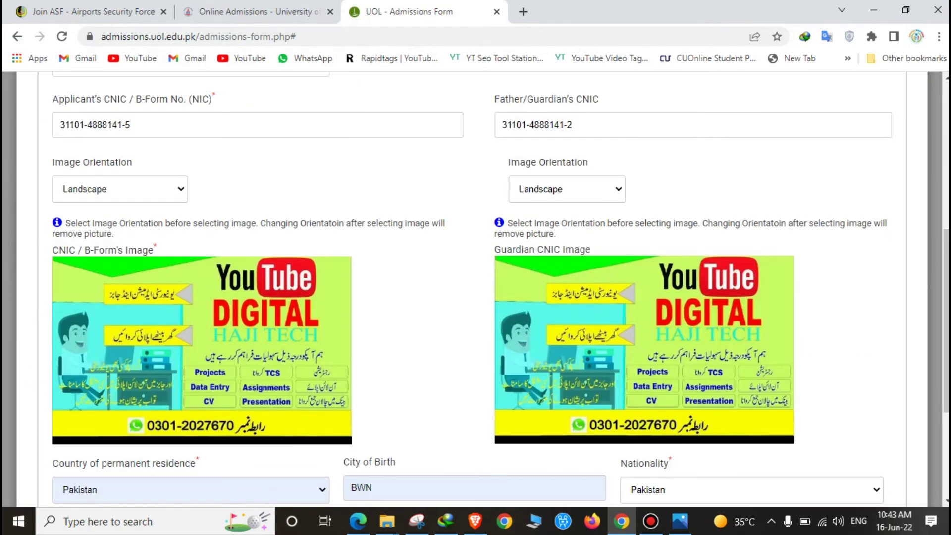
{"action": "key", "text": "Return"}
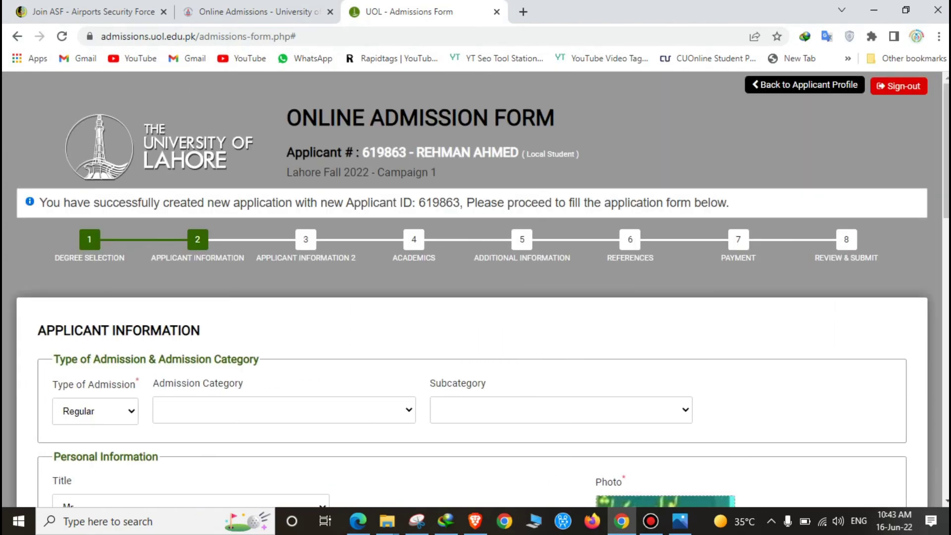
{"action": "scroll", "coordinate": [475, 292], "scroll_direction": "down", "scroll_amount": 5}
{"action": "scroll", "coordinate": [476, 292], "scroll_direction": "down", "scroll_amount": 10}
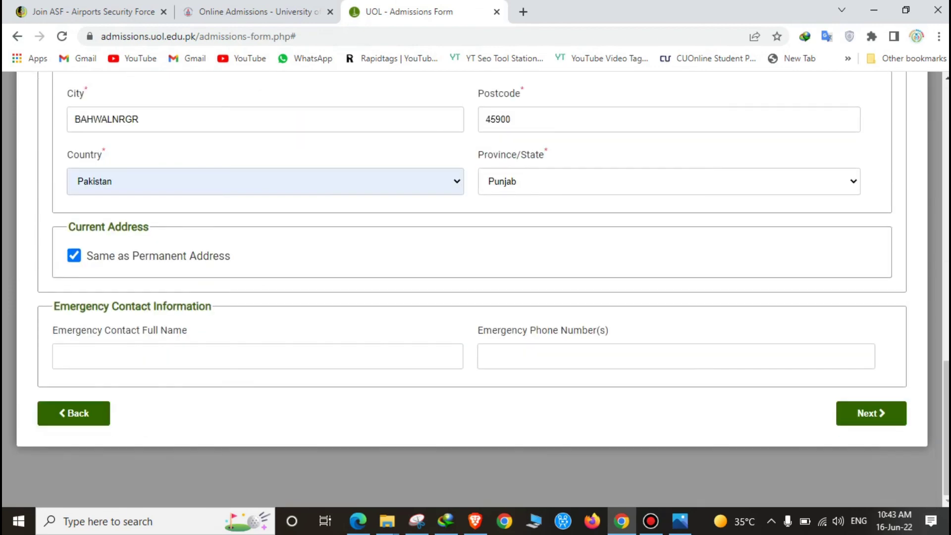
{"action": "key", "text": "Return"}
Set the Campus filter to Lahore.
{"action": "scroll", "coordinate": [476, 292], "scroll_direction": "down", "scroll_amount": 7}
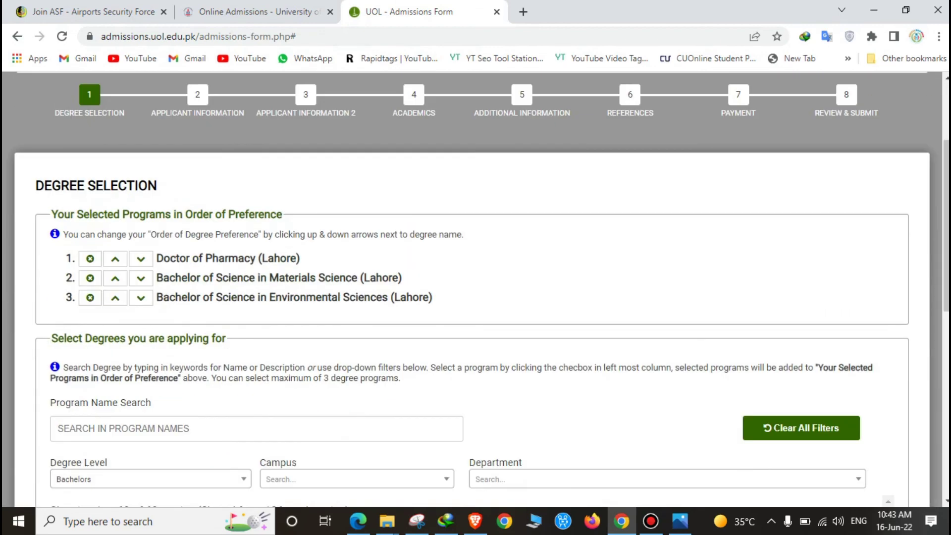
{"action": "key", "text": "Return"}
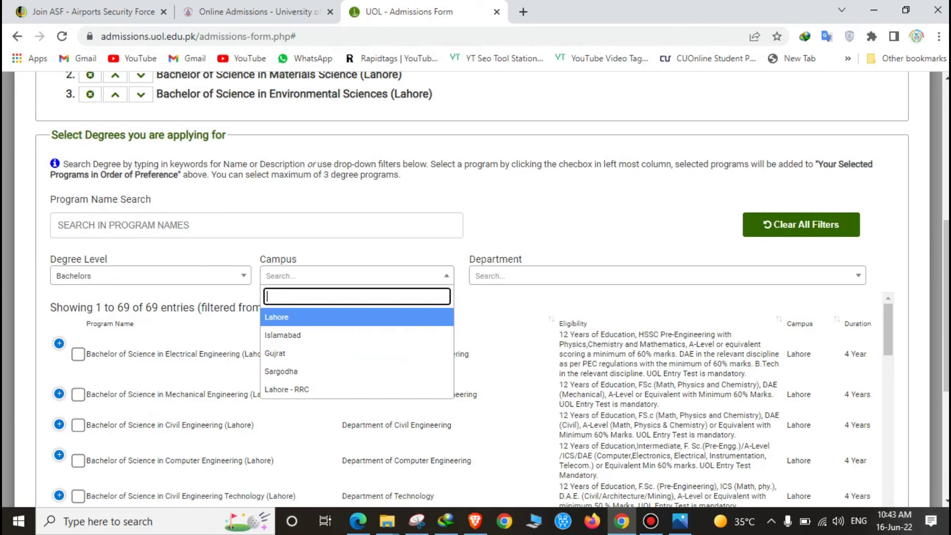
{"action": "key", "text": "Down"}
{"action": "key", "text": "Return"}
{"action": "key", "text": "Return"}
{"action": "key", "text": "Up"}
{"action": "key", "text": "Return"}
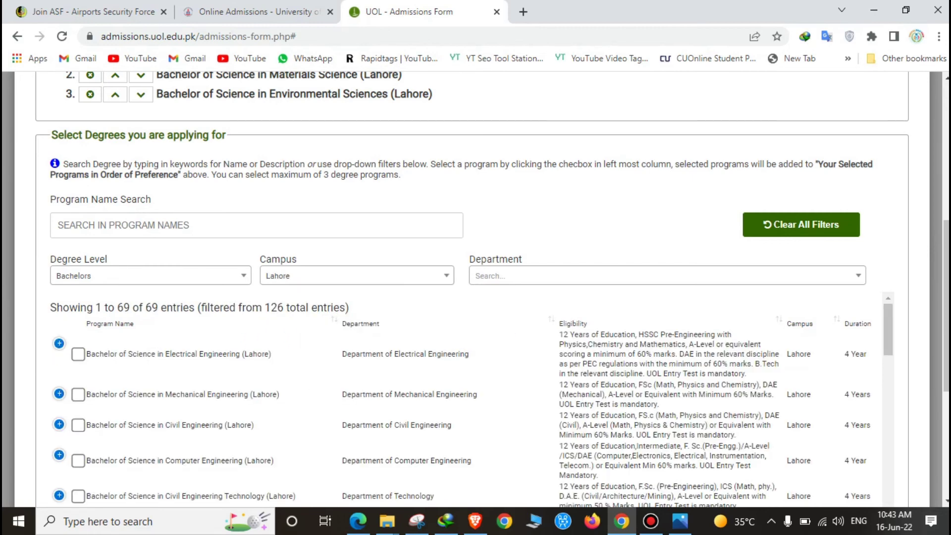
Search the Department list for 'NUR' and choose Lahore School of Nursing.
{"action": "key", "text": "Tab"}
{"action": "key", "text": "Return"}
{"action": "type", "text": "NUR"}
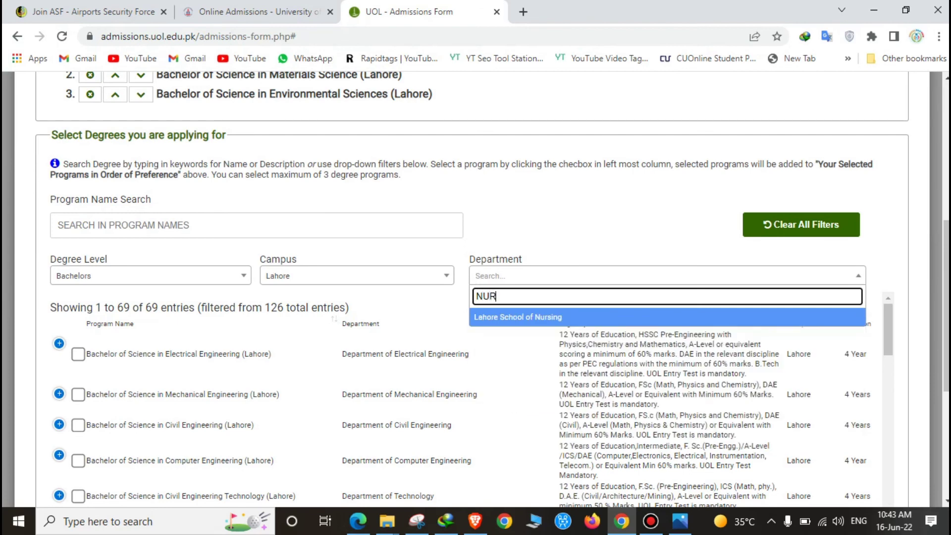
{"action": "key", "text": "Return"}
Try adding the Post-RN nursing program, then dismiss the three-program limit message.
{"action": "key", "text": "Tab"}
{"action": "key", "text": "space"}
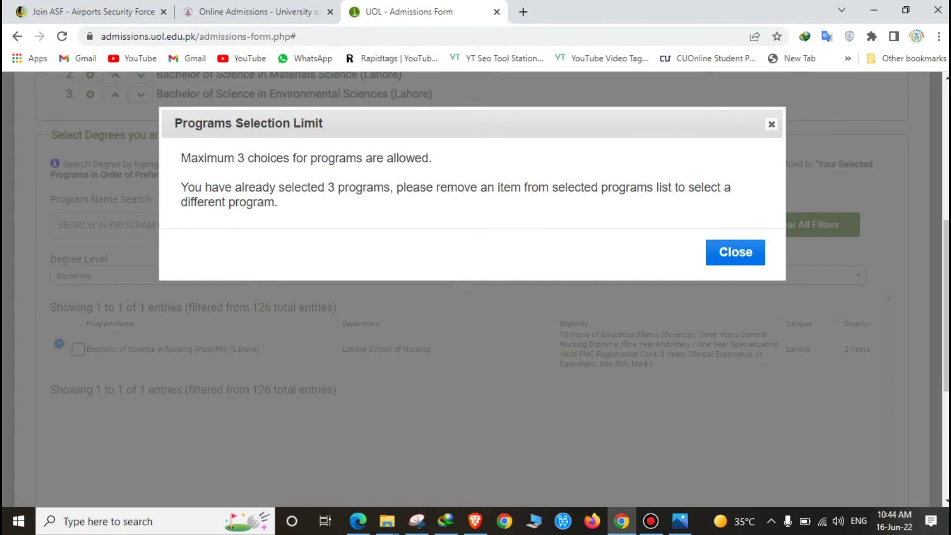
{"action": "key", "text": "Escape"}
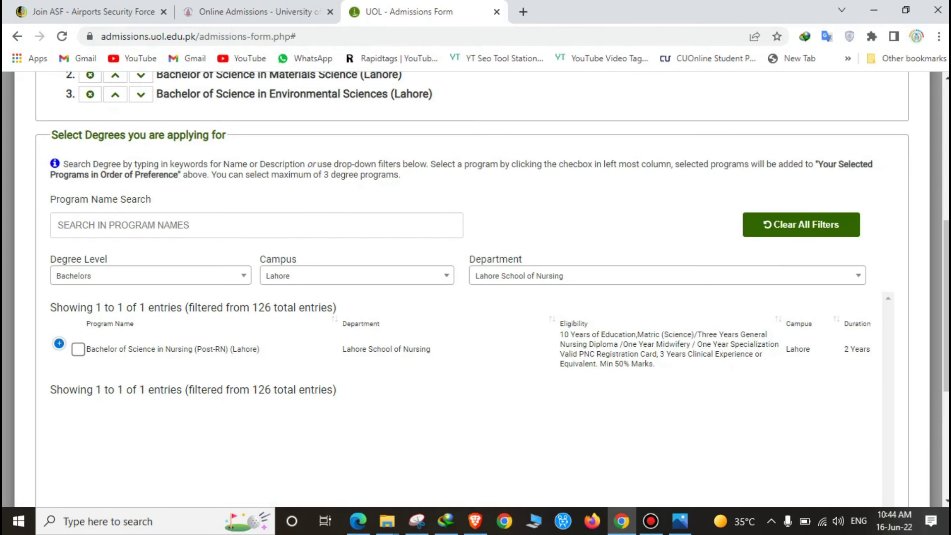
{"action": "key", "text": "space"}
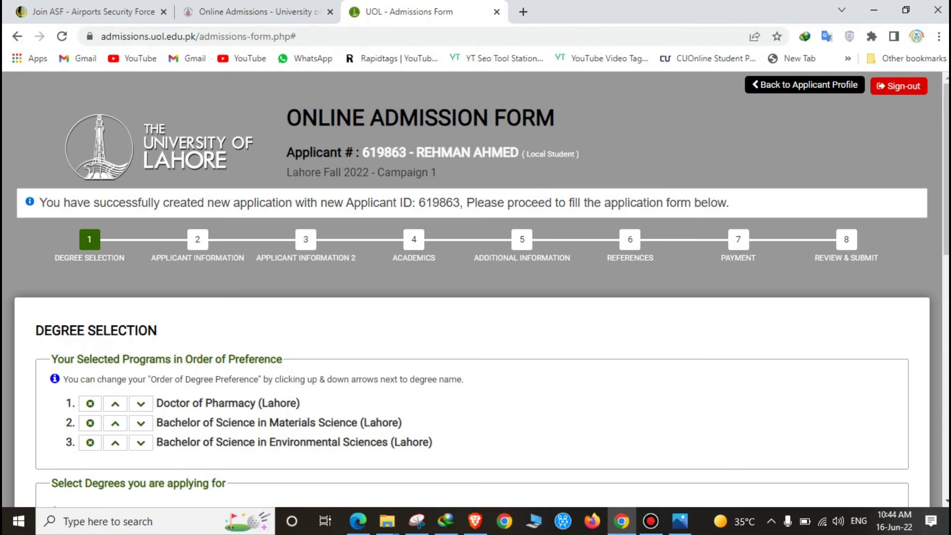